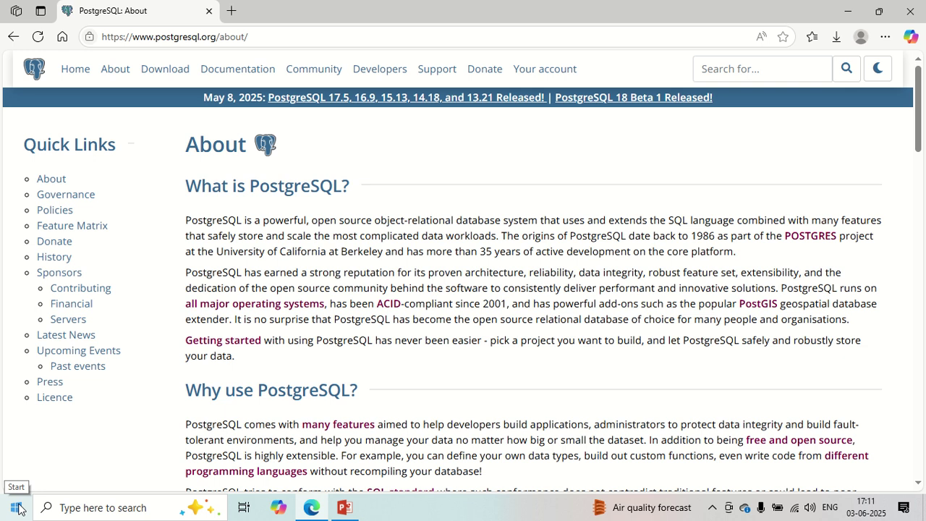
Launch pgAdmin 4 from the PostgreSQL 17 program group.
click(18, 509)
scroll(131, 231, down, 5)
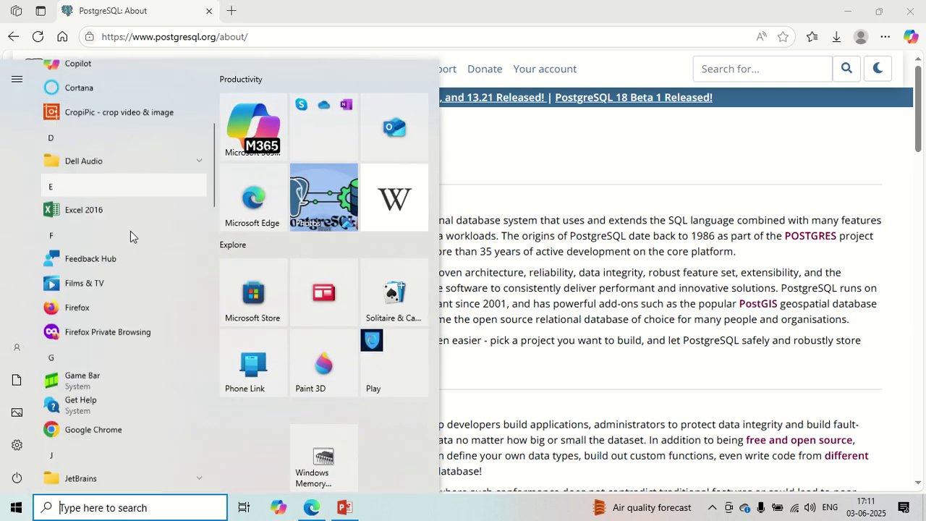
scroll(130, 231, down, 10)
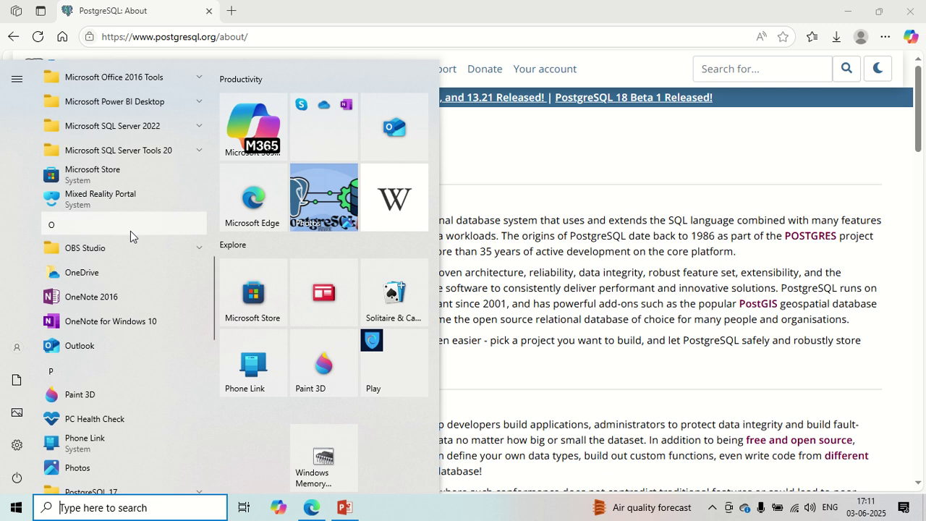
scroll(130, 231, down, 5)
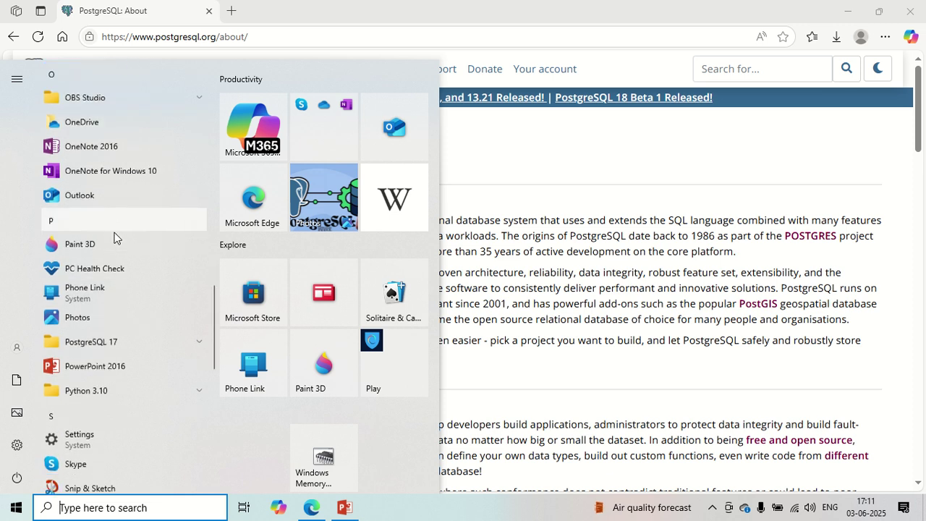
click(198, 299)
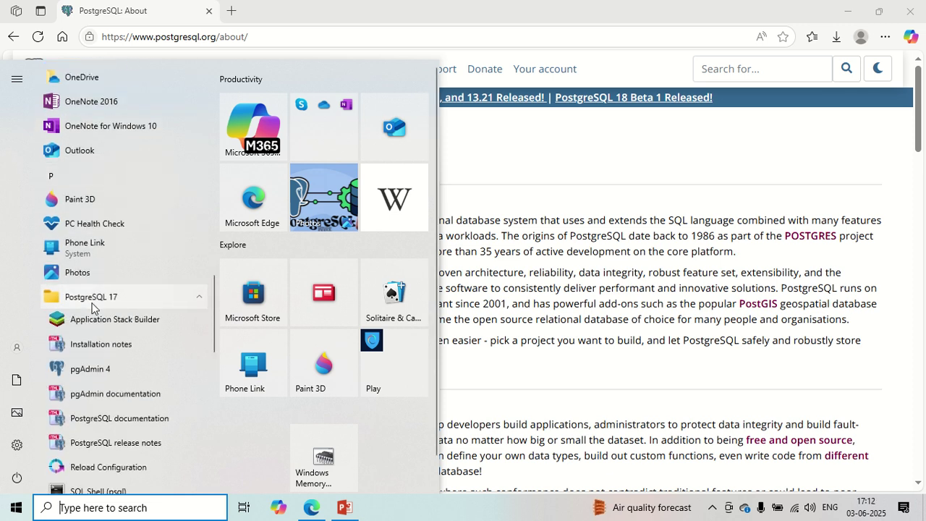
scroll(128, 310, down, 3)
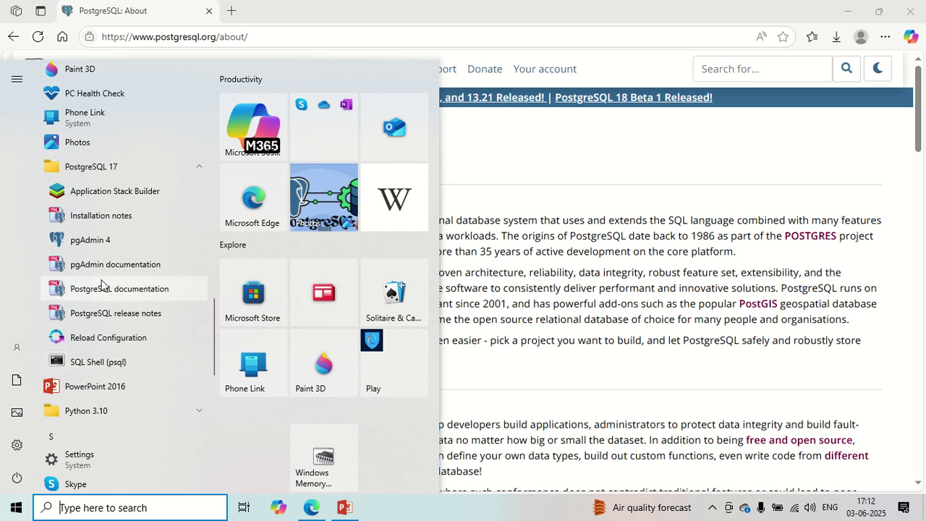
click(82, 244)
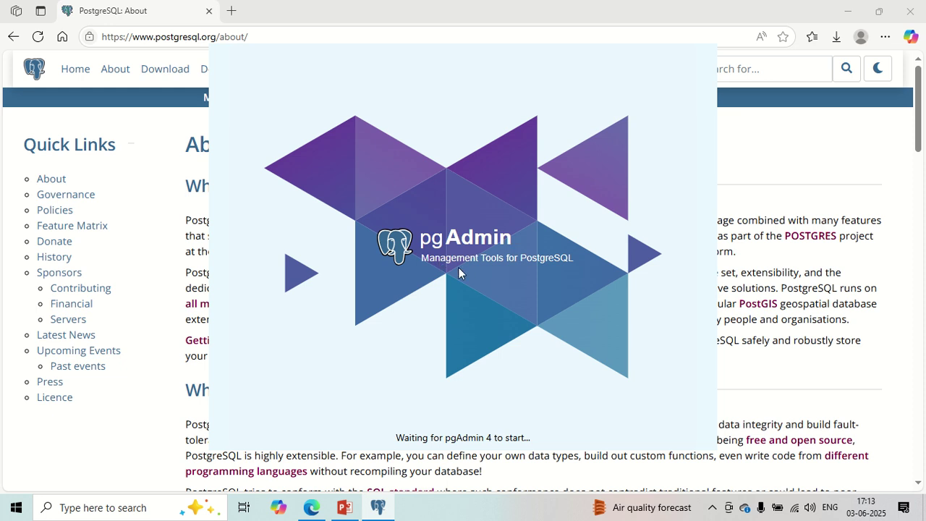
mouse_move(487, 62)
mouse_down()
mouse_move(413, 64)
mouse_move(483, 78)
mouse_move(485, 69)
mouse_move(472, 72)
mouse_move(480, 95)
mouse_move(484, 66)
mouse_up()
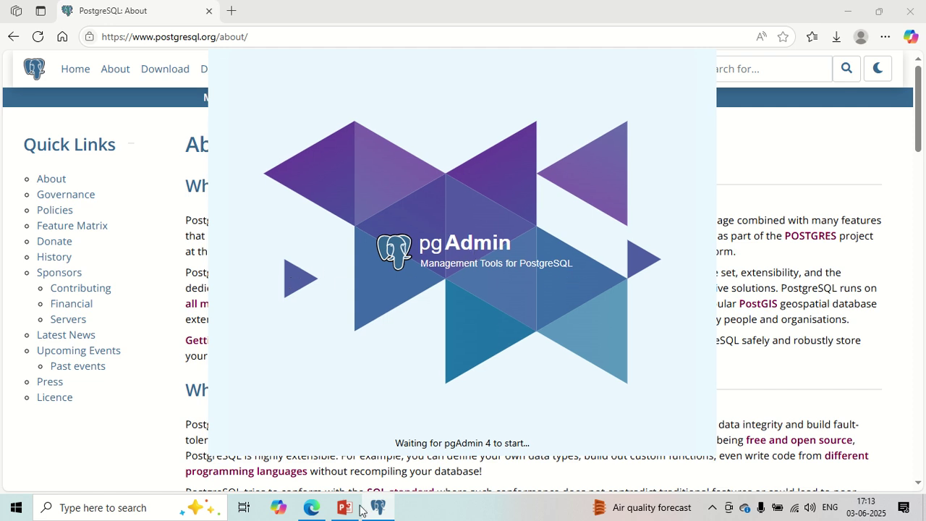
click(389, 515)
click(388, 515)
click(378, 506)
scroll(295, 216, down, 6)
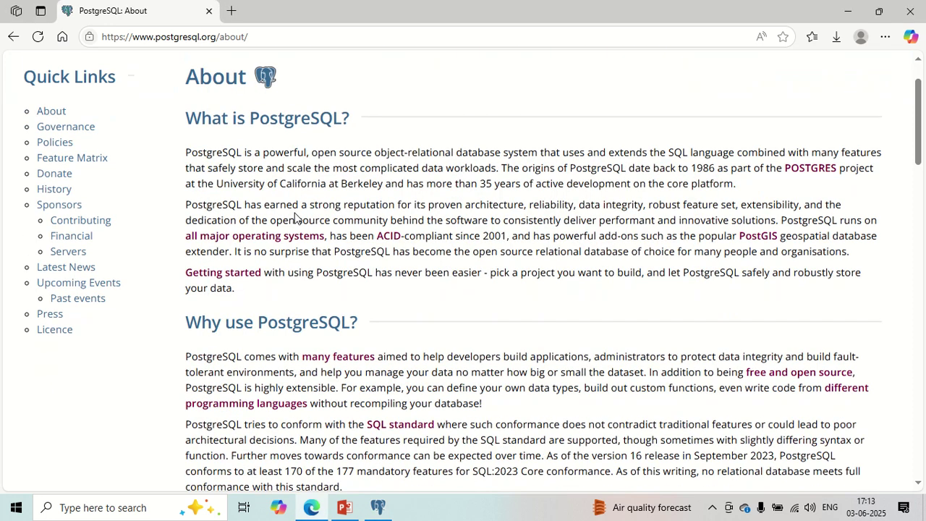
scroll(295, 217, down, 4)
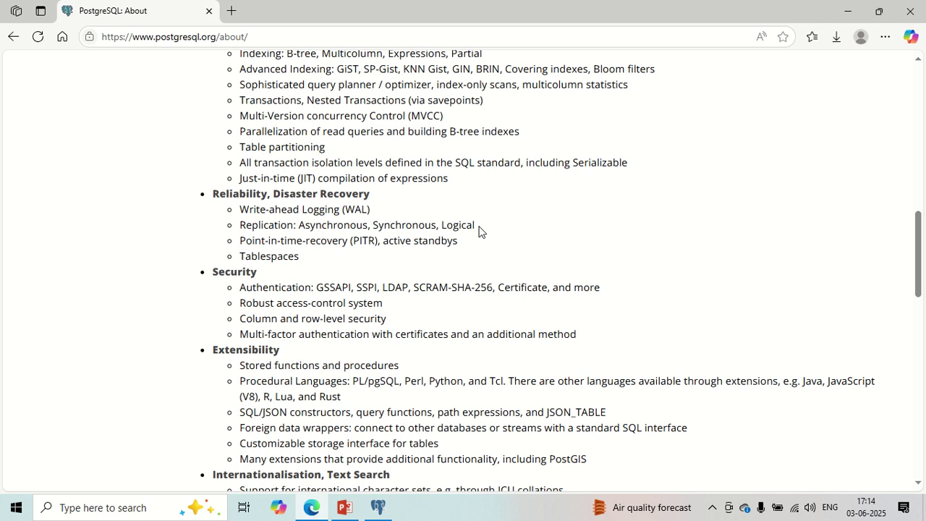
scroll(335, 261, down, 2)
scroll(335, 261, down, 2)
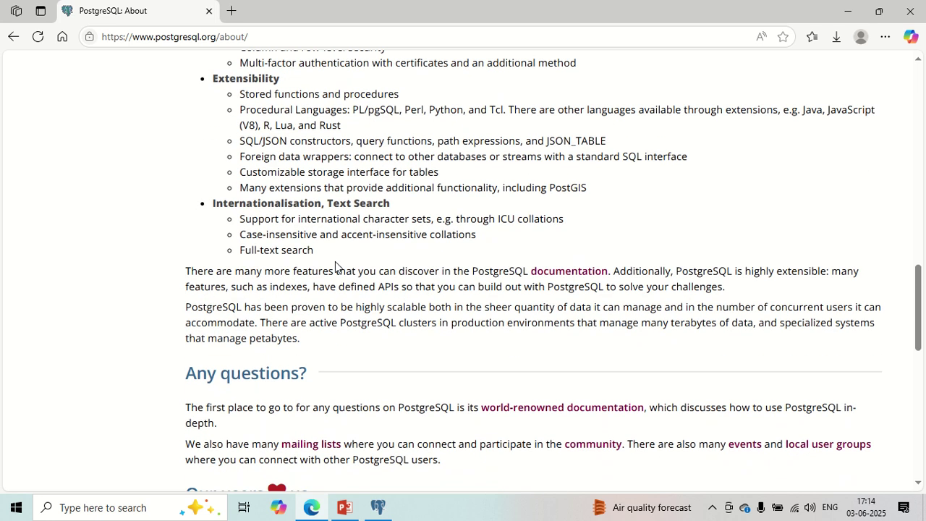
scroll(335, 261, up, 15)
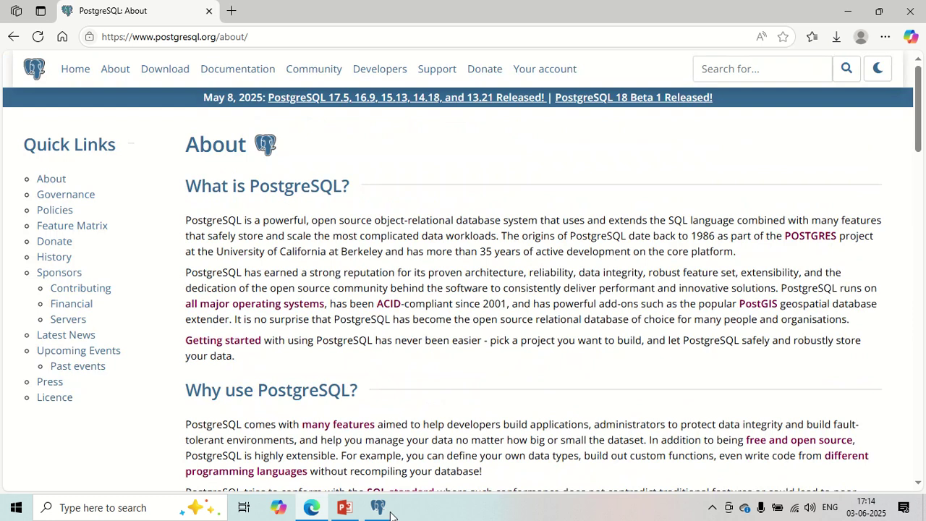
Switch to pgAdmin 4, maximize its window and look at the Properties, SQL, Statistics and Dependencies views.
click(377, 507)
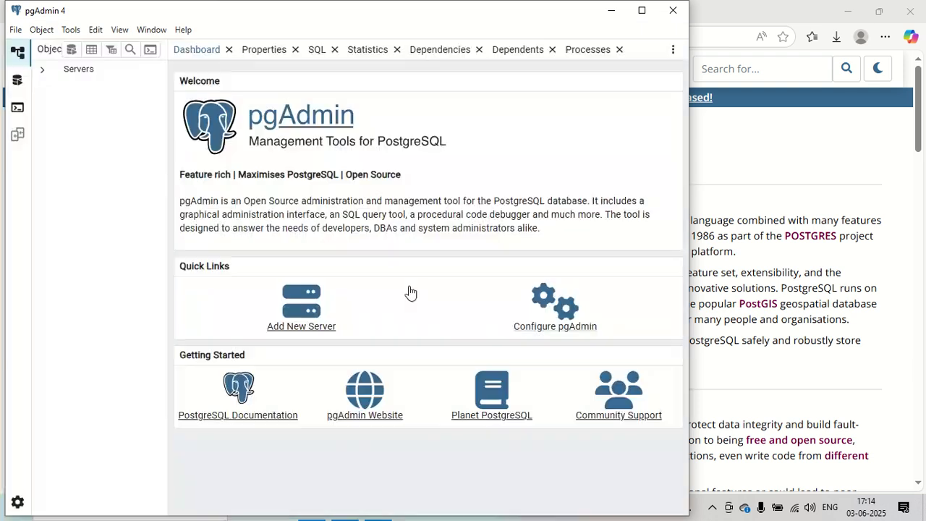
click(641, 10)
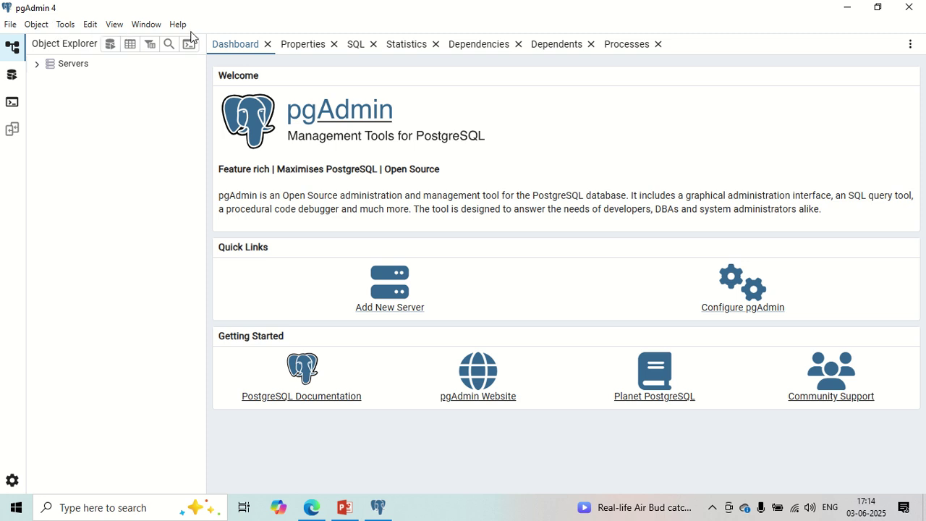
click(304, 46)
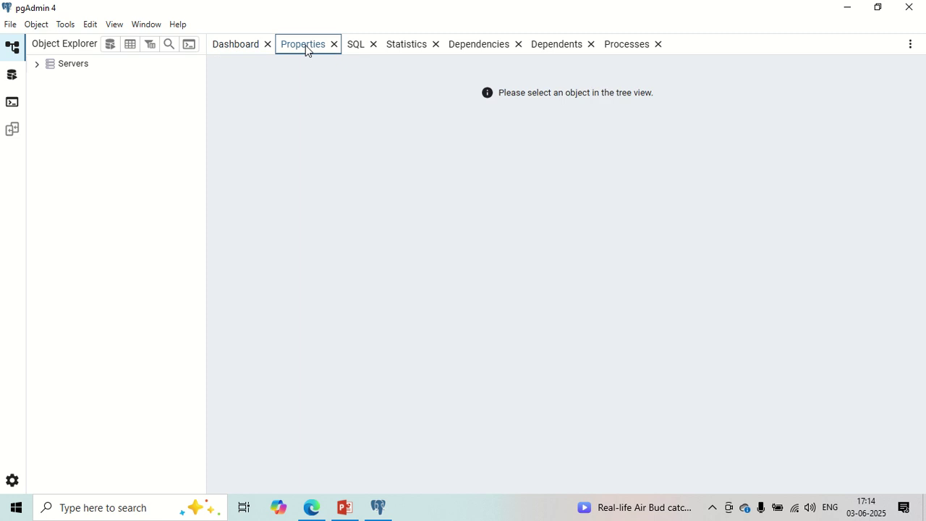
click(358, 46)
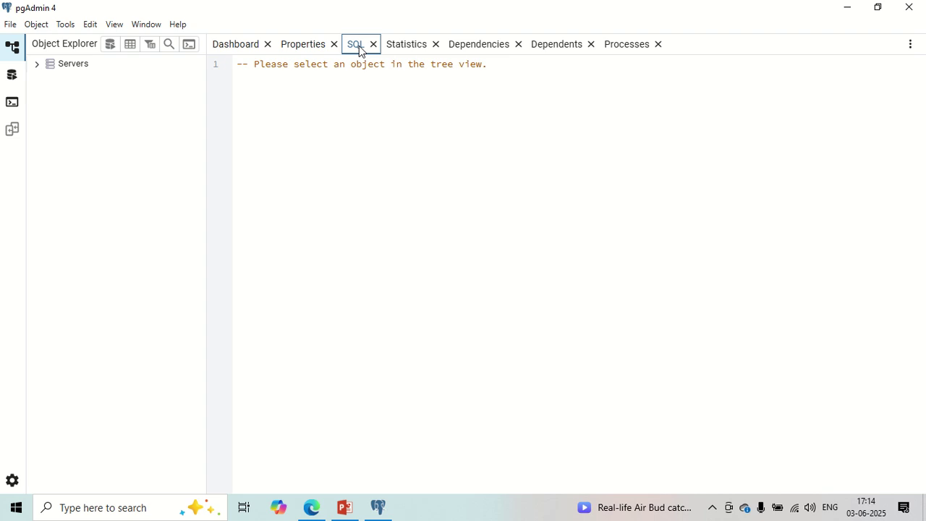
click(410, 46)
click(479, 47)
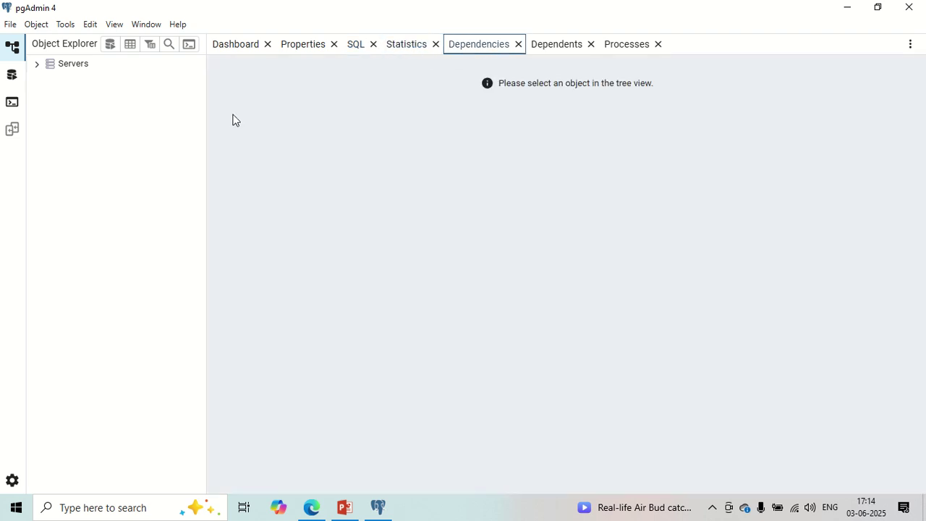
Expand the Servers group in the object tree and select the PostgreSQL 15 server.
click(37, 65)
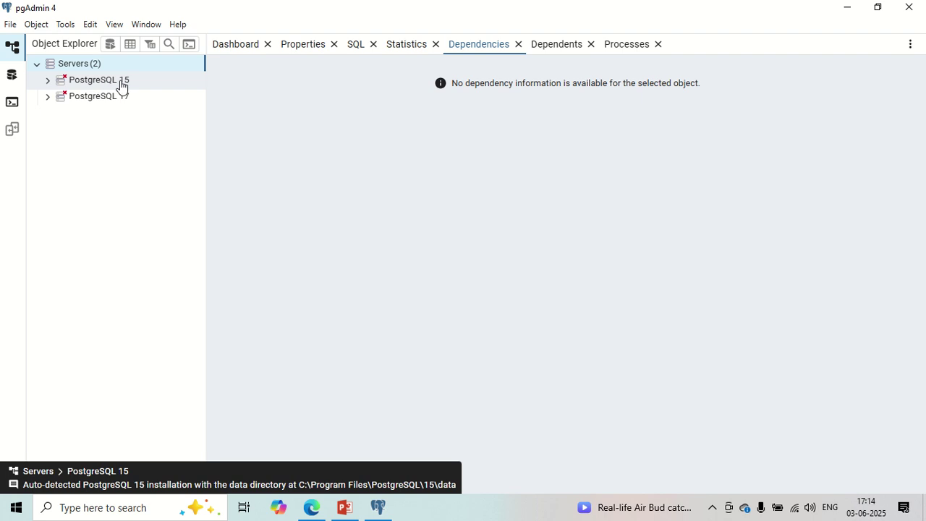
click(106, 98)
click(99, 82)
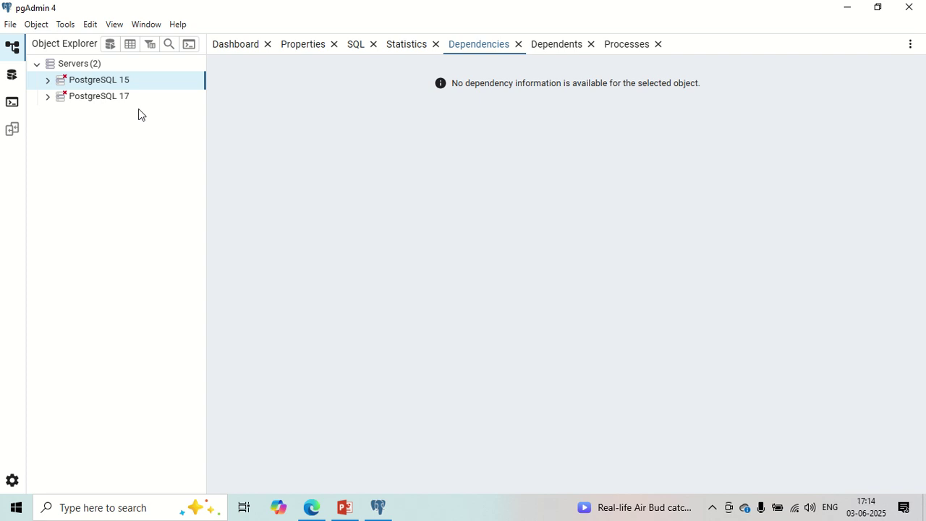
Look at the connection forms of the Query Tool and PSQL workspaces, and return to the default workspace.
click(10, 76)
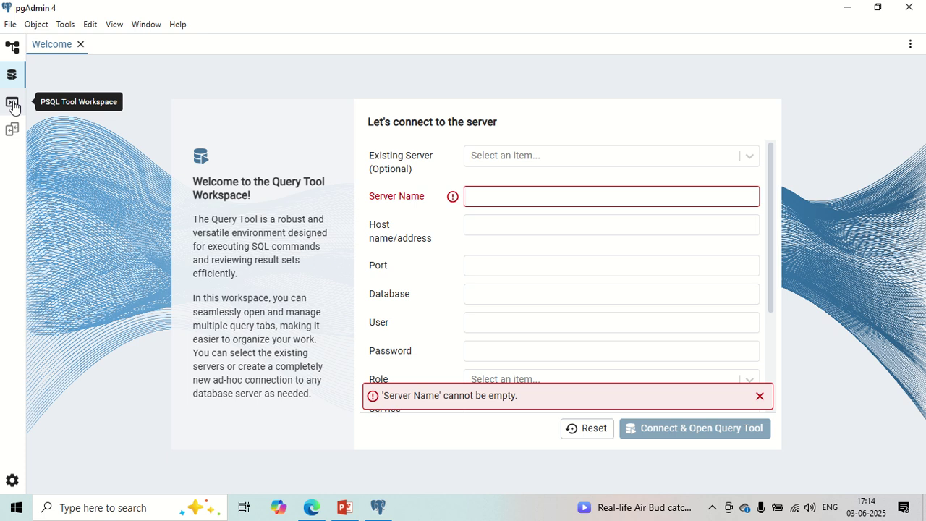
click(12, 105)
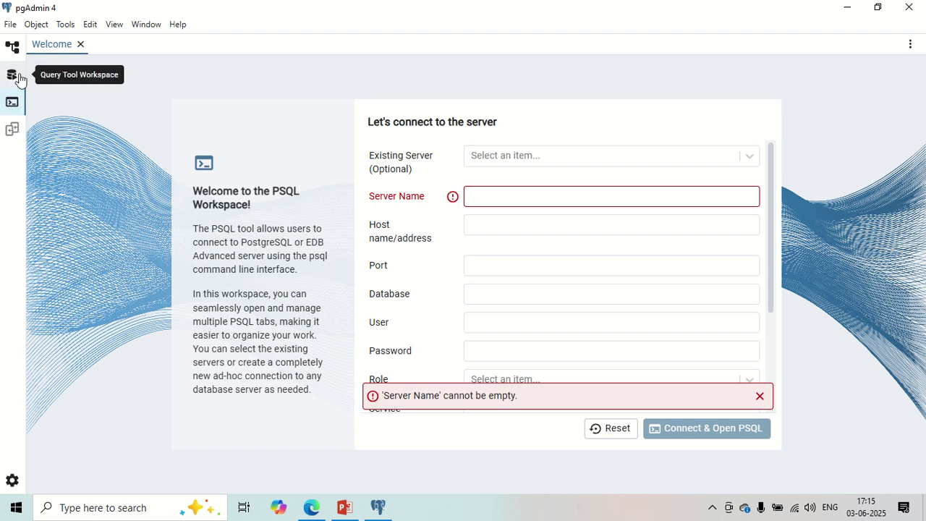
click(18, 74)
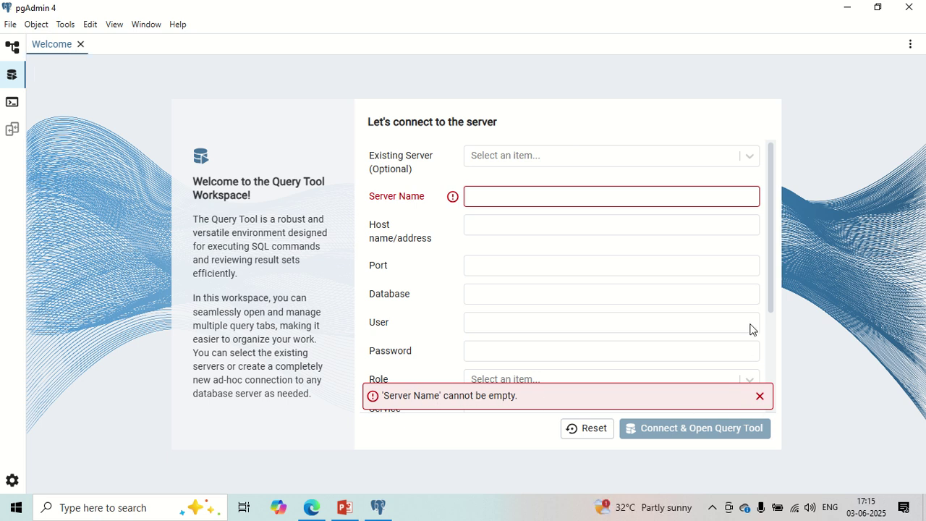
click(620, 203)
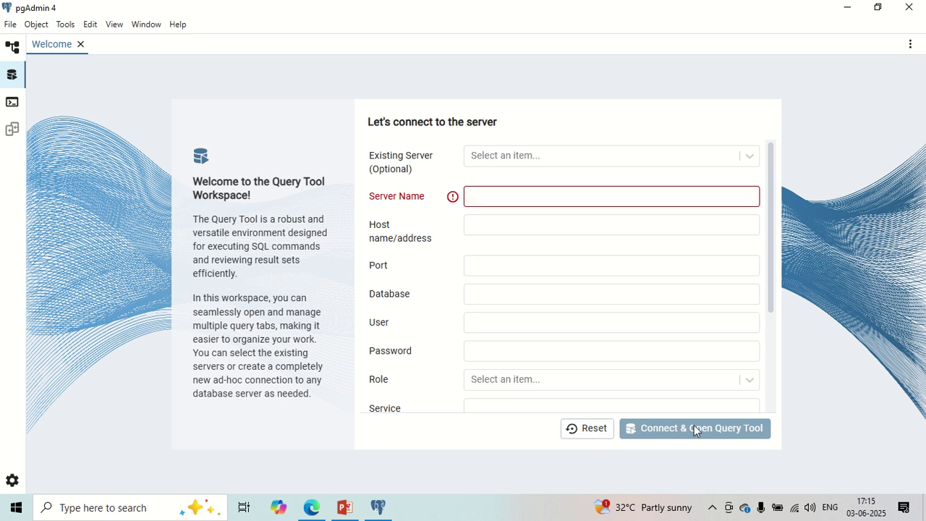
click(12, 47)
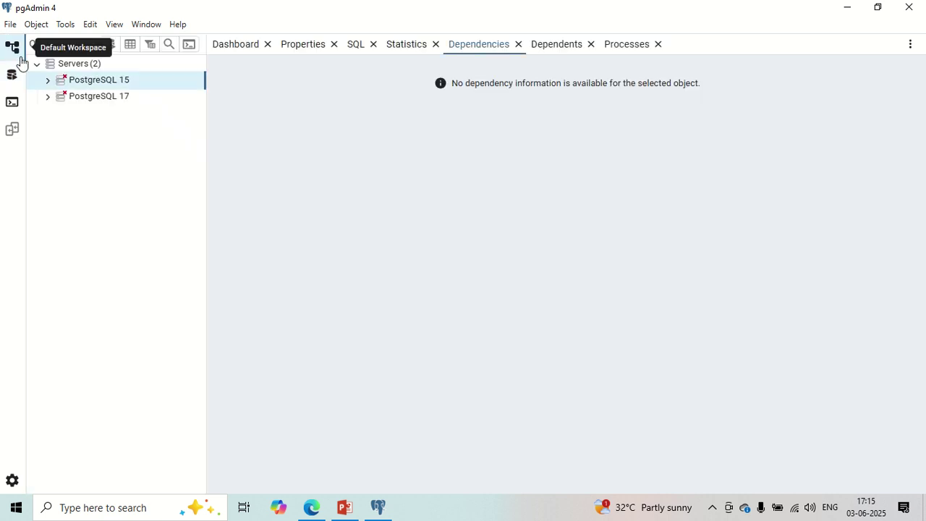
Connect to the PostgreSQL 17 server by entering the password for the postgres user.
click(67, 100)
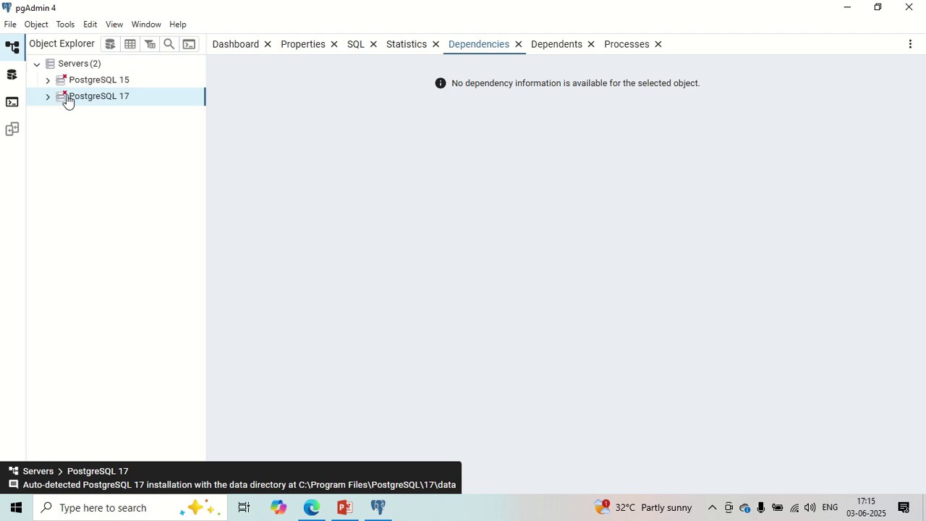
click(49, 99)
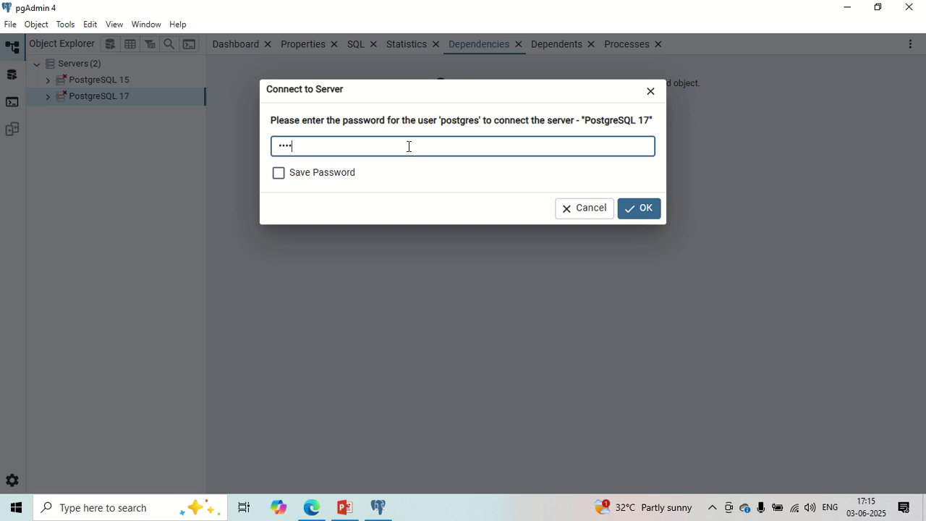
click(641, 209)
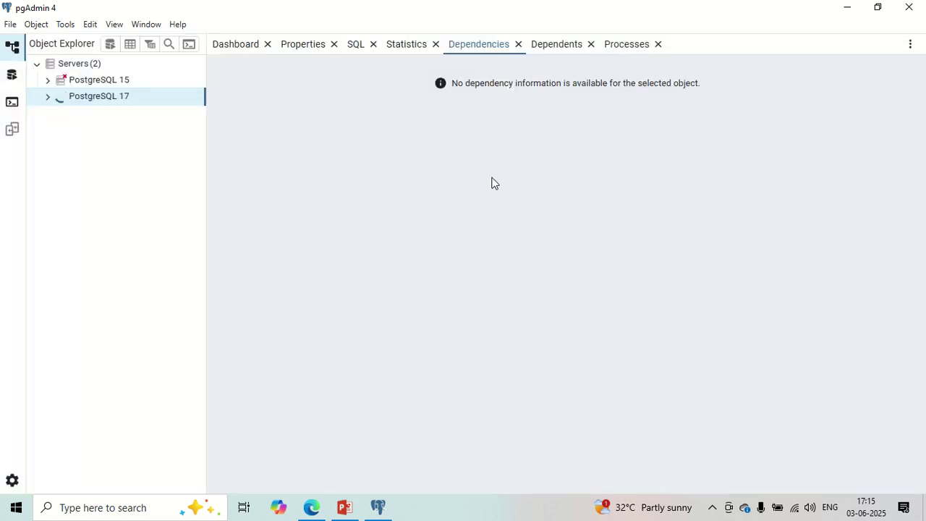
Remove the PostgreSQL 15 server from the Servers group and confirm the deletion.
click(64, 86)
right_click(88, 81)
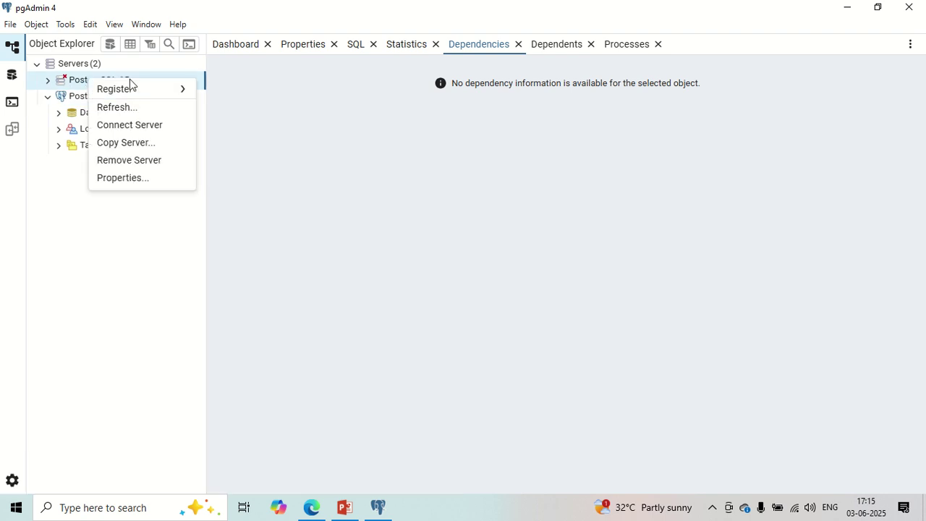
mouse_move(134, 95)
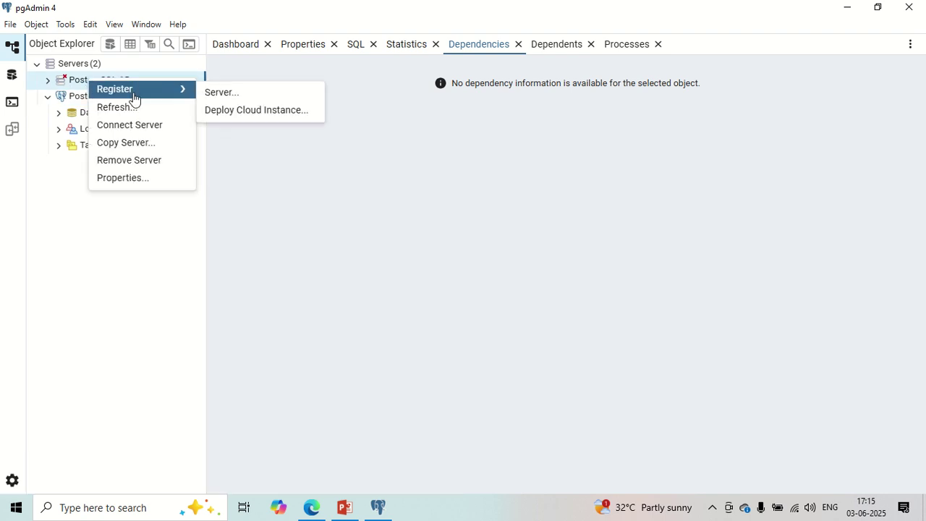
click(135, 161)
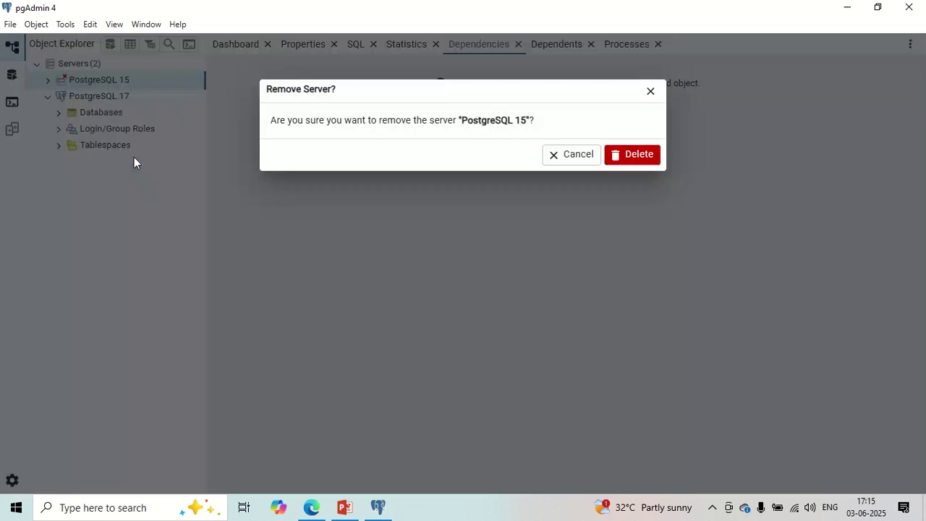
click(625, 156)
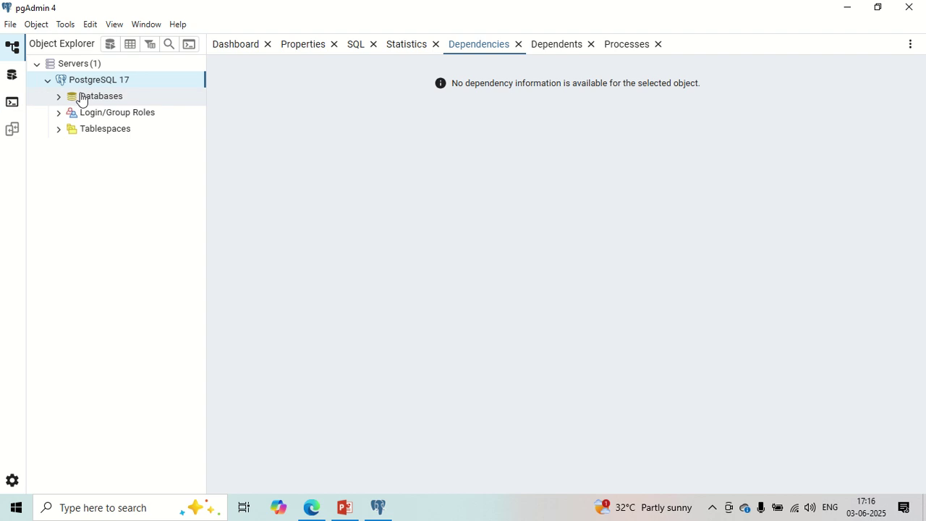
Examine the public schema of the postgres database, including its Tables and Types, and collapse the schema.
click(59, 97)
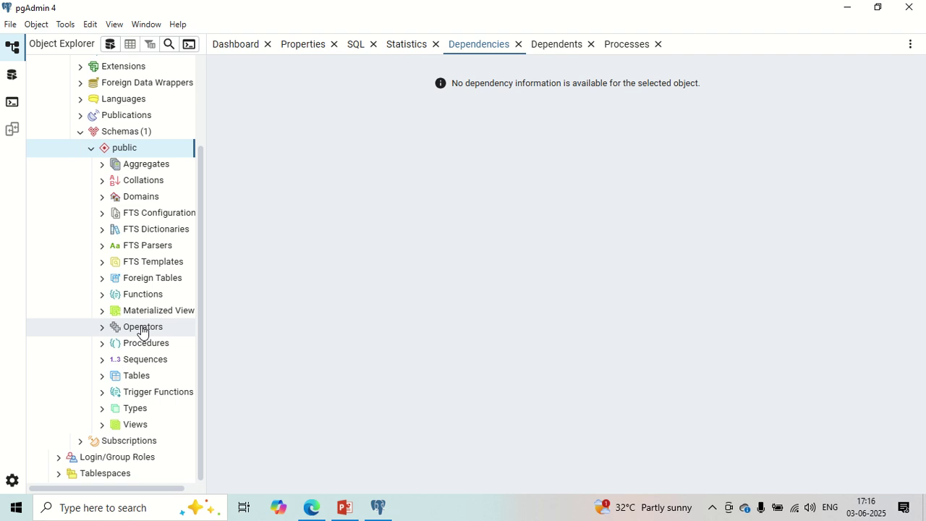
click(102, 377)
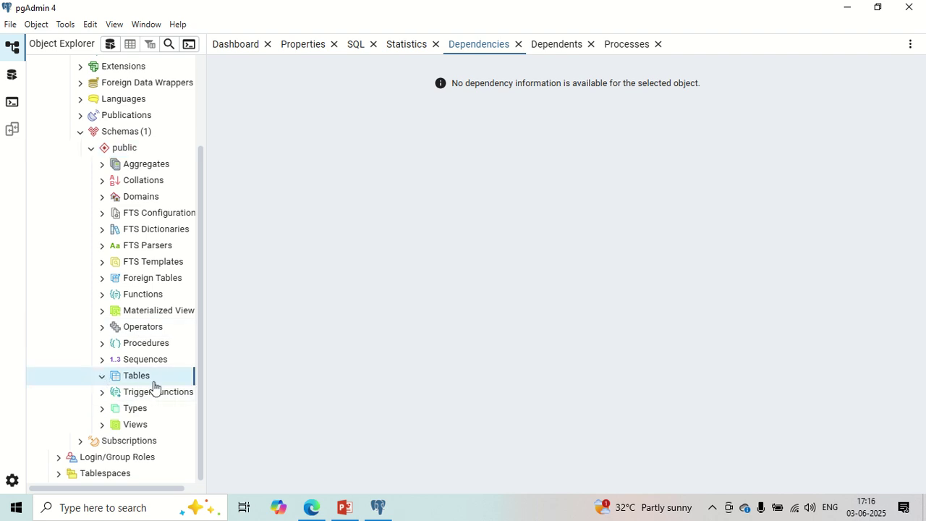
click(102, 410)
click(101, 410)
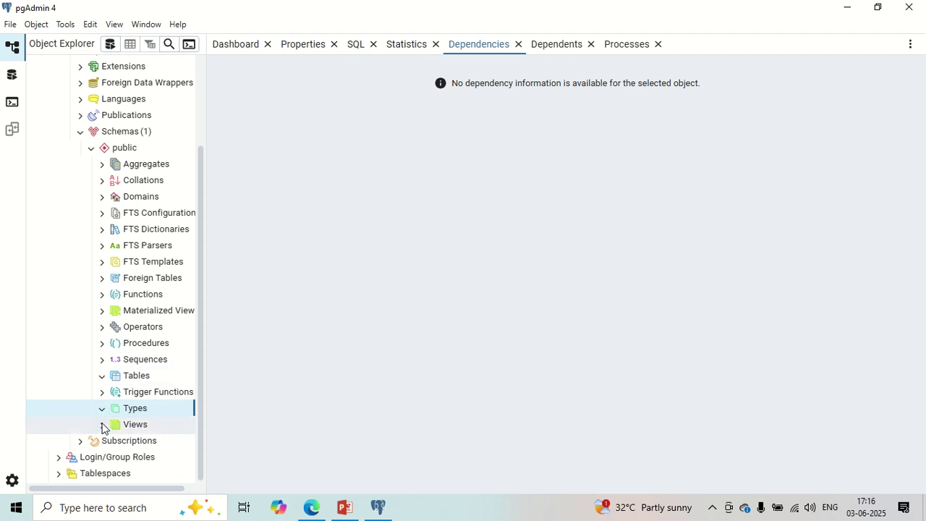
scroll(128, 349, up, 5)
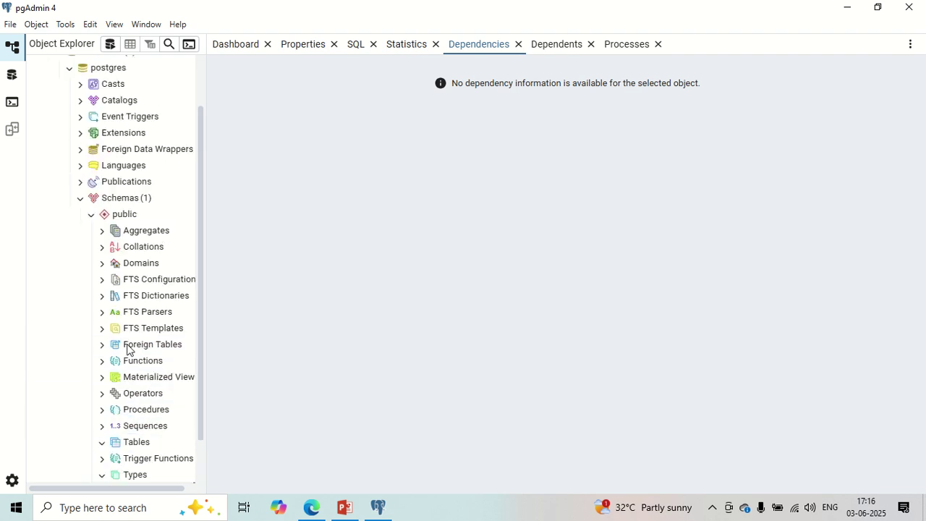
click(90, 259)
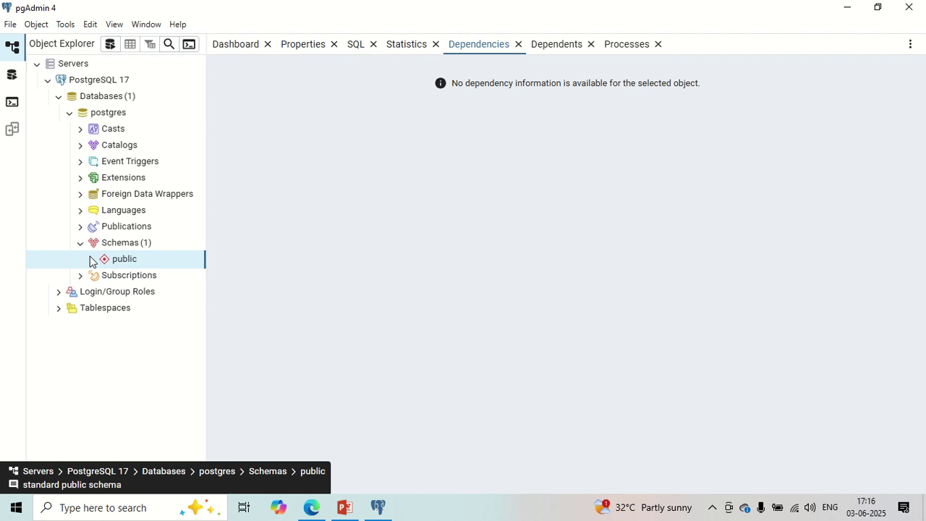
Collapse Schemas, expand Subscriptions, and examine the list of Login/Group Roles on the PostgreSQL 17 server.
click(79, 243)
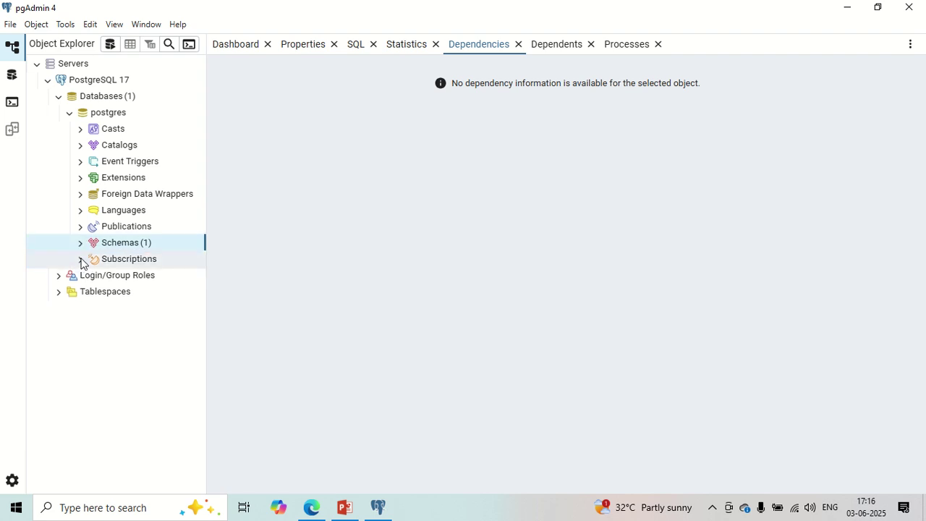
click(81, 260)
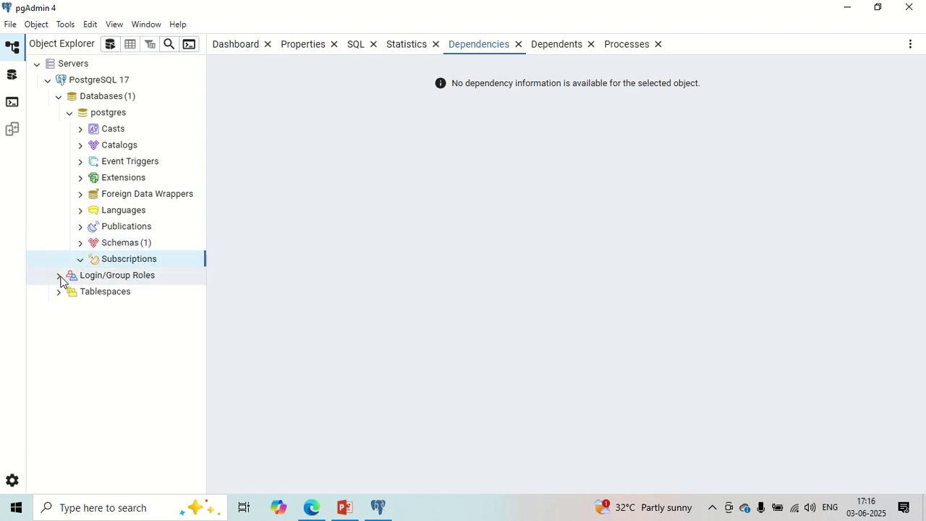
click(61, 278)
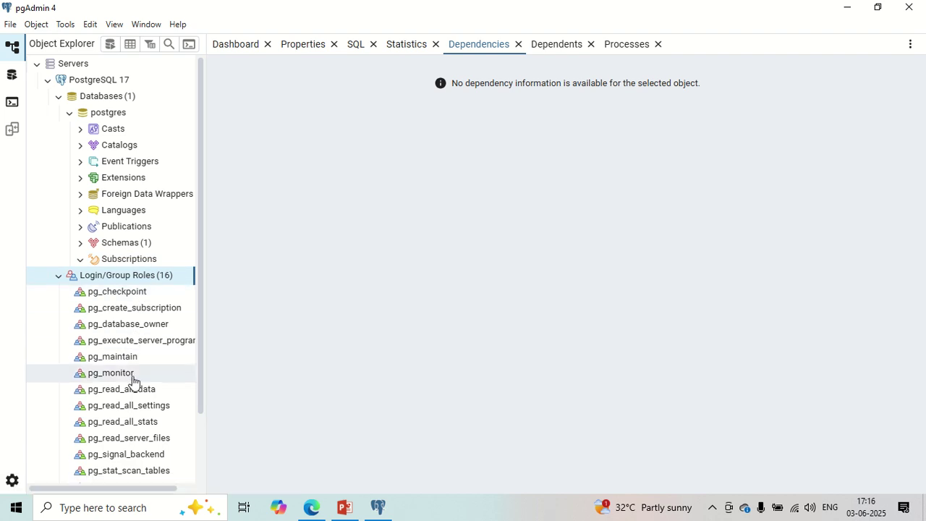
scroll(132, 383, down, 1)
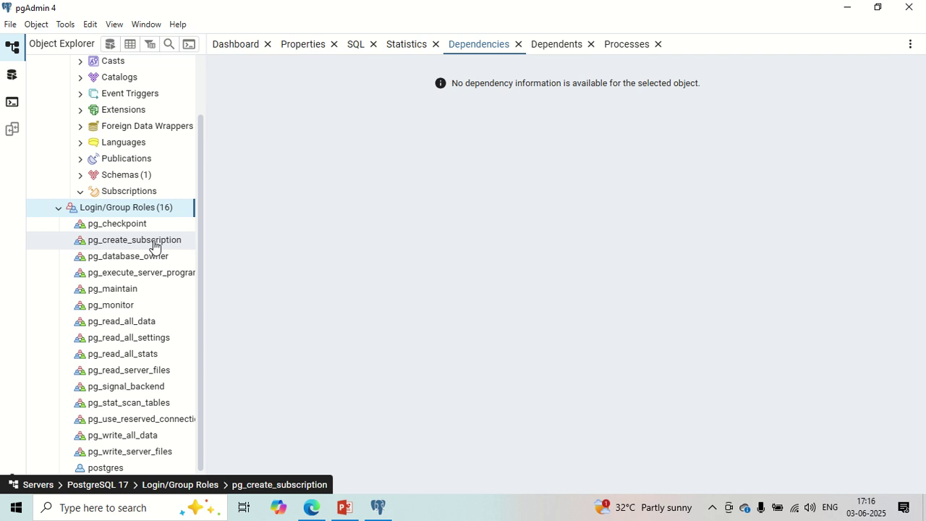
scroll(144, 246, down, 1)
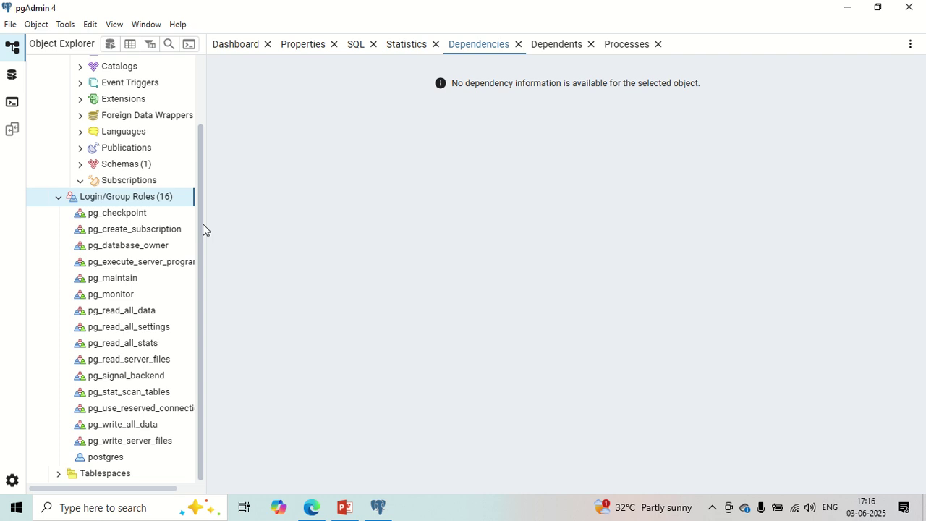
Open the properties of the postgres login role and examine its general and definition settings, including the connection limit.
click(120, 461)
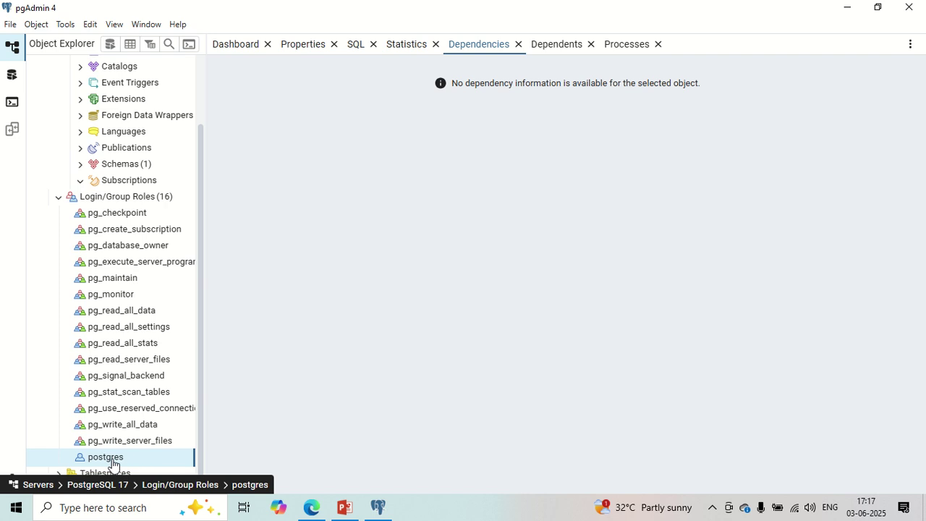
right_click(148, 461)
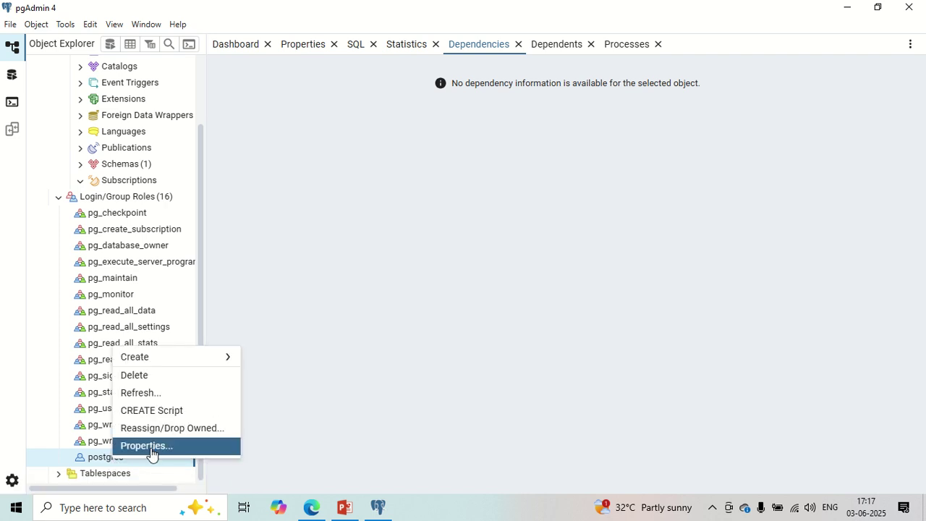
key(Return)
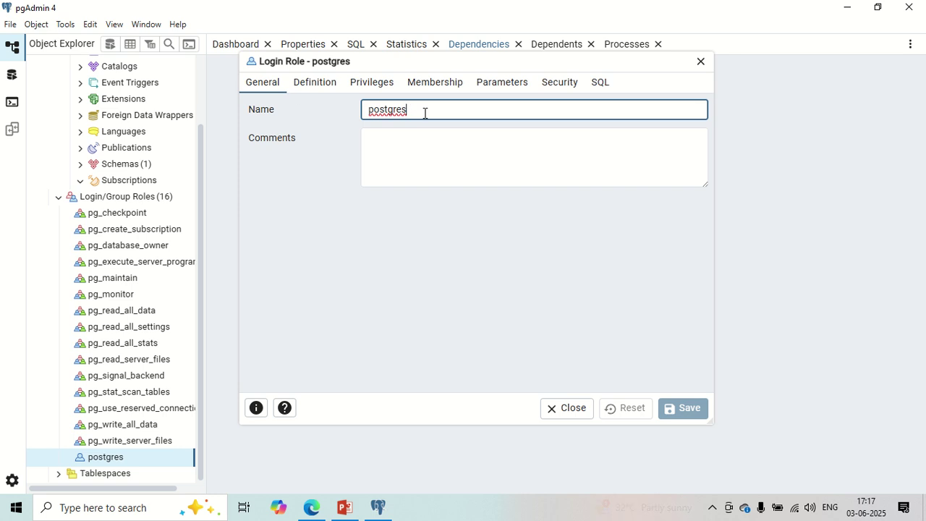
click(312, 86)
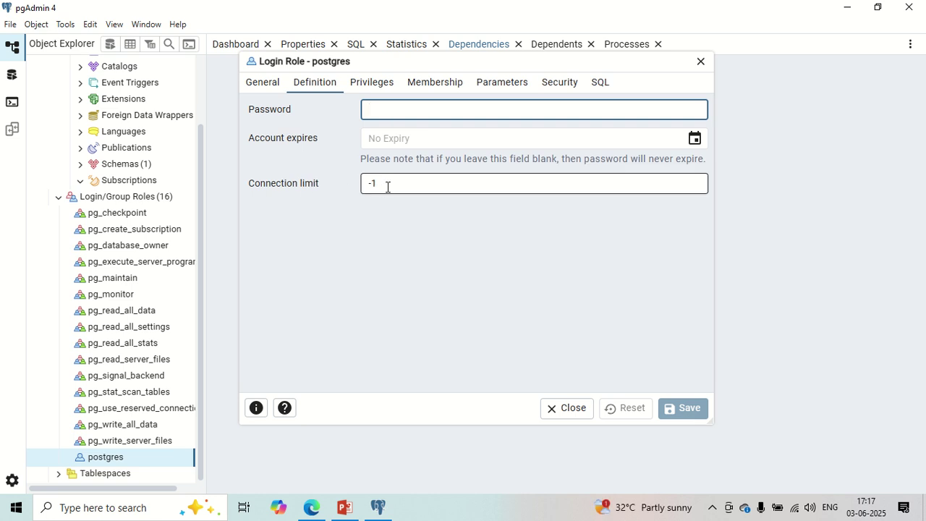
drag(387, 187, 366, 186)
click(380, 229)
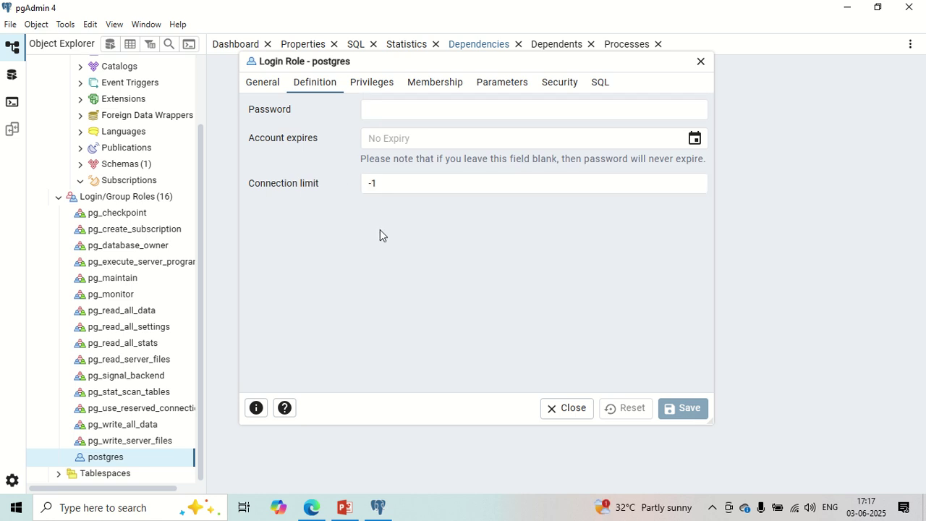
Review the postgres role's definition, privileges, membership, parameters, security labels and SQL, and close its properties without changes.
click(372, 84)
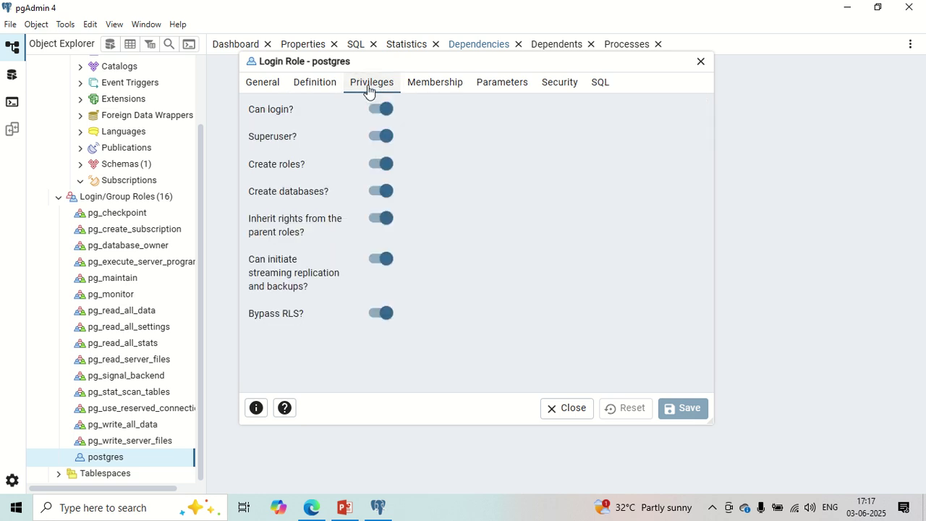
click(315, 84)
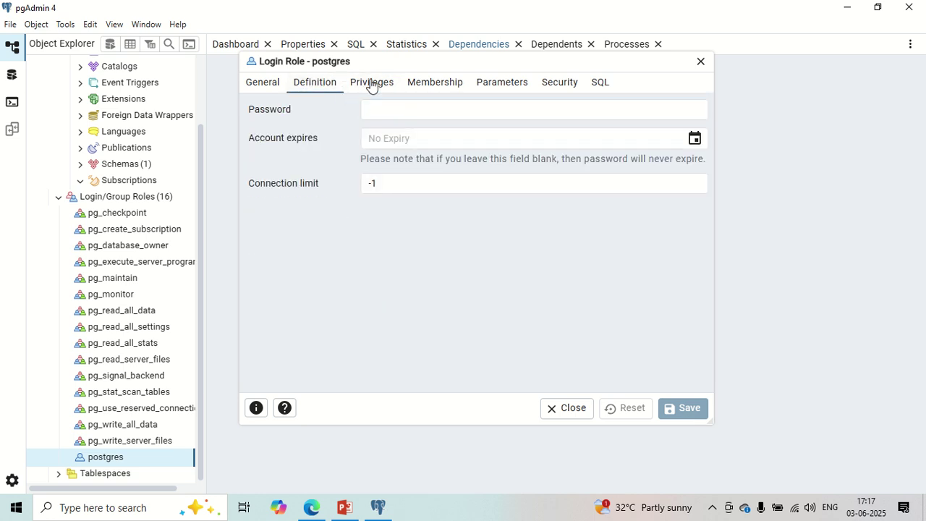
click(372, 83)
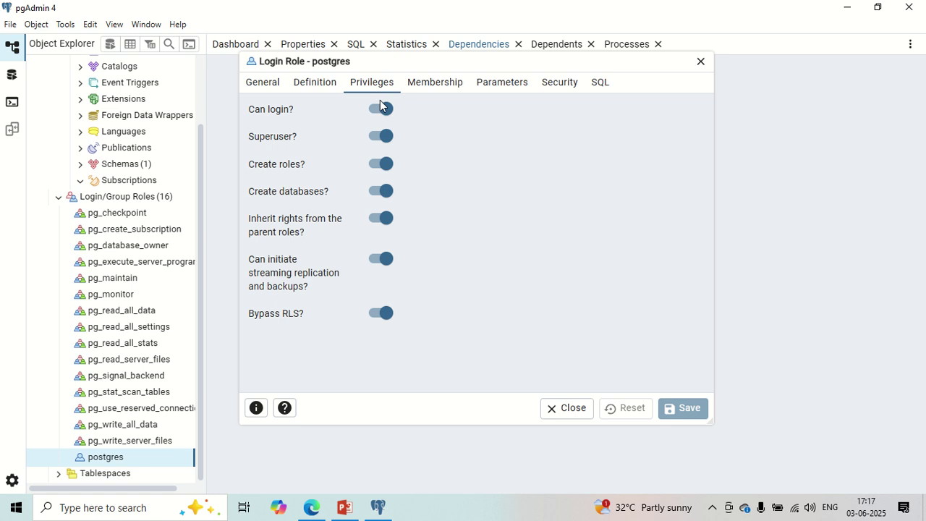
click(431, 89)
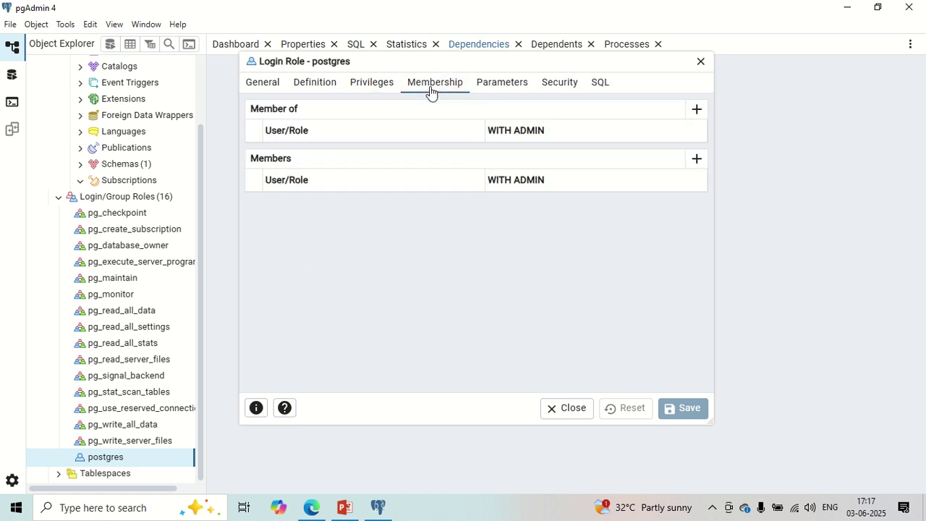
click(516, 87)
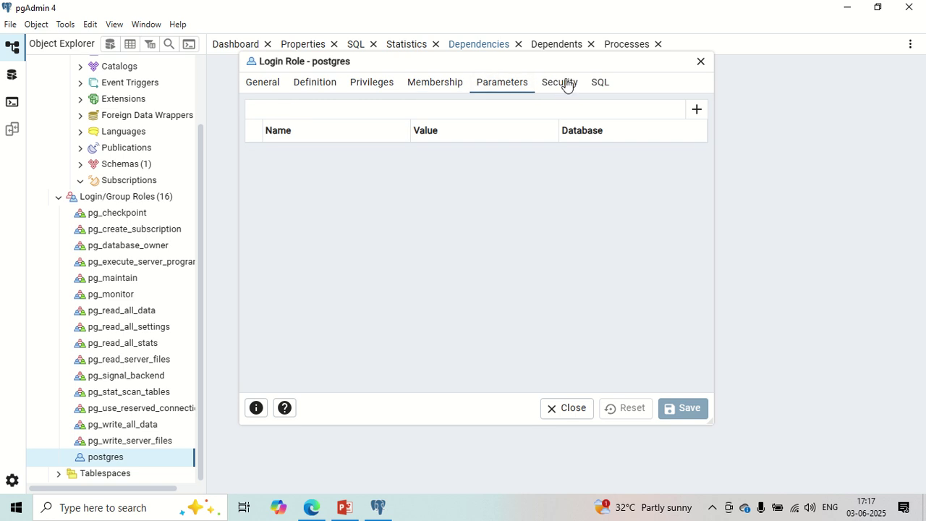
click(567, 85)
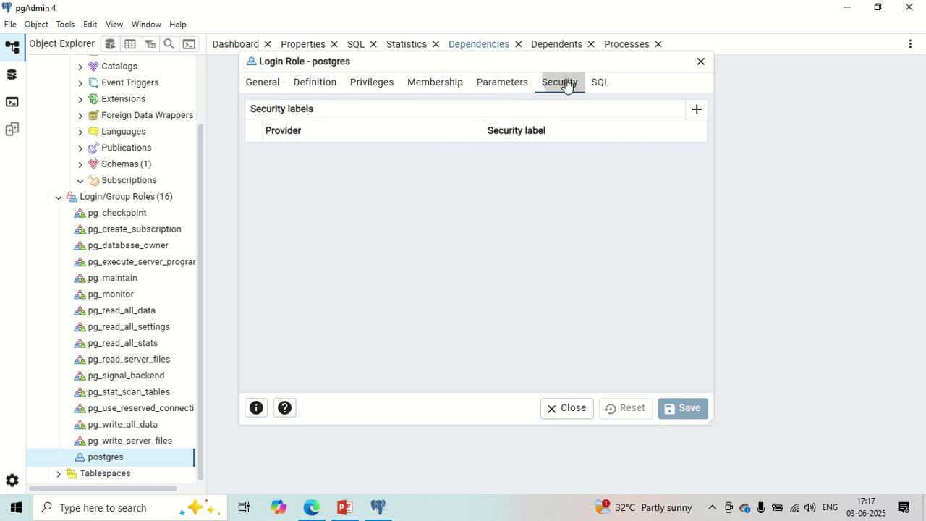
click(606, 86)
click(269, 89)
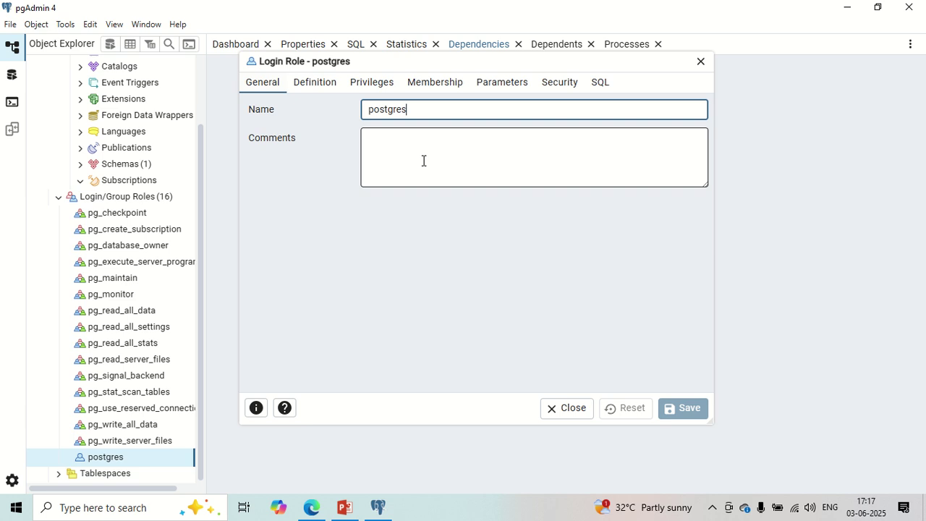
click(316, 90)
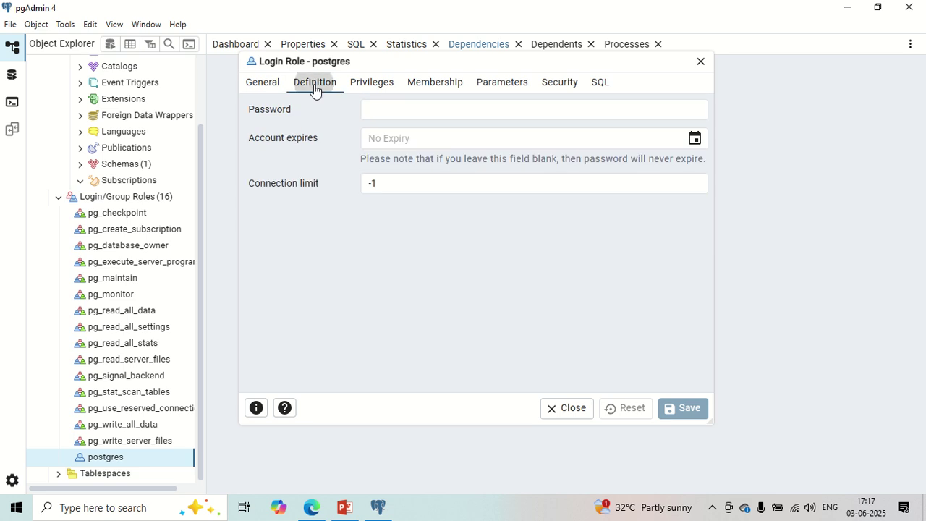
click(375, 85)
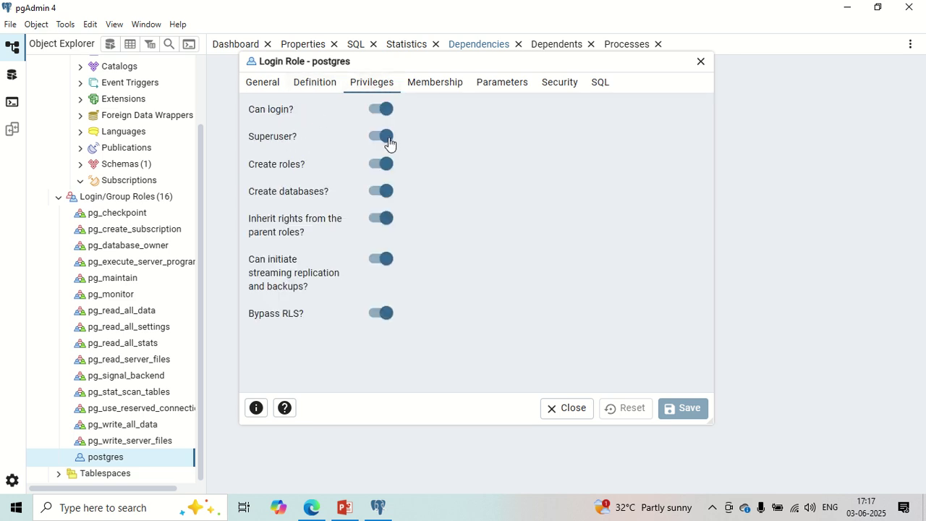
click(700, 63)
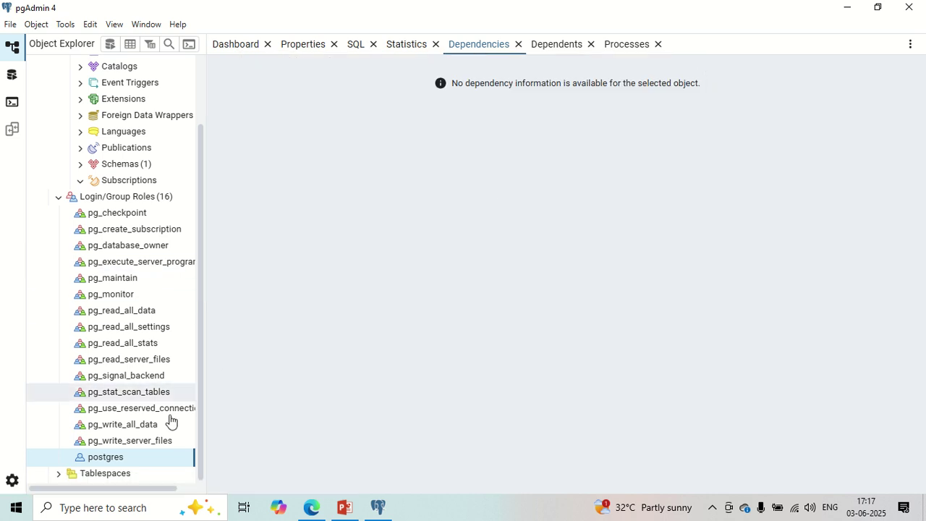
Look at the actions available for the postgres login role, including creating a new login/group role, and dismiss them.
right_click(107, 461)
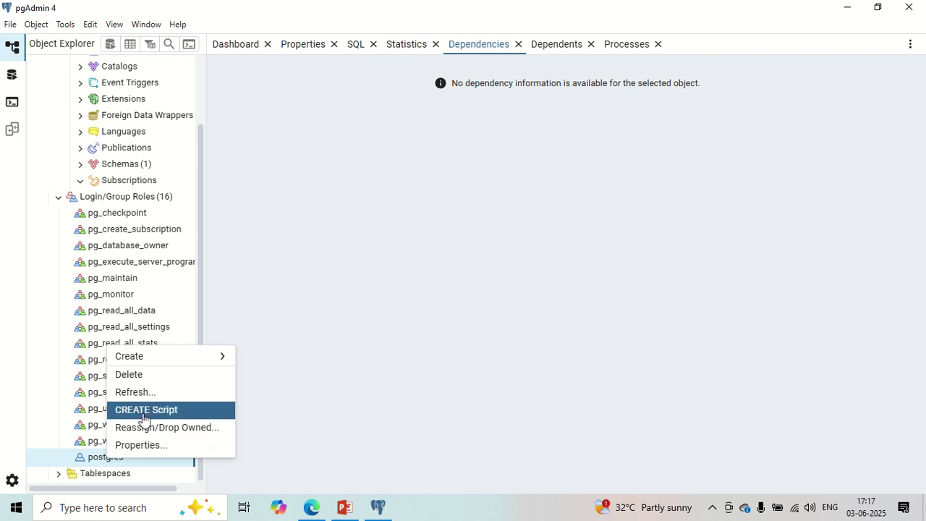
mouse_move(149, 360)
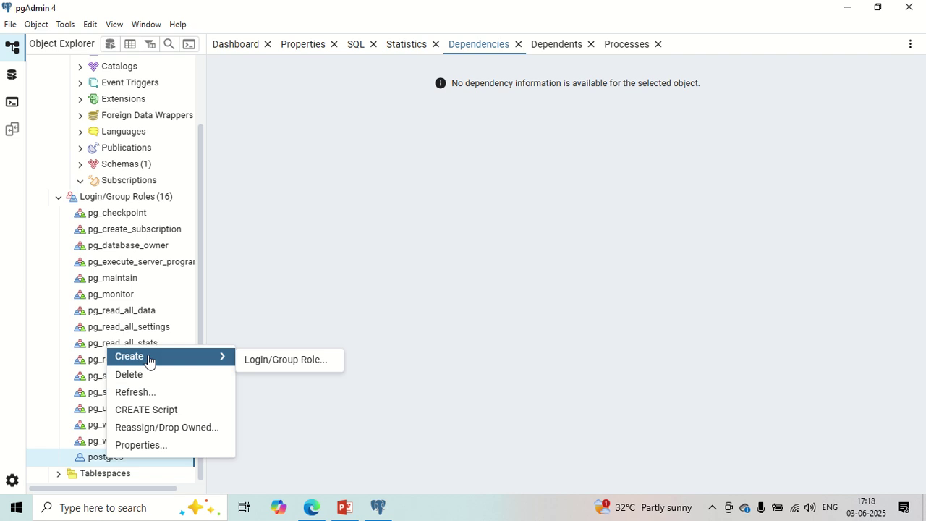
click(525, 308)
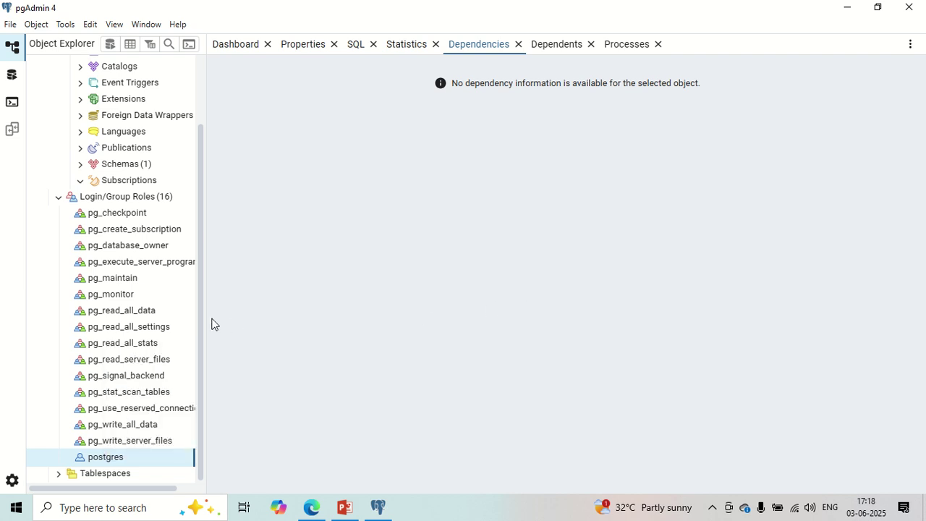
Examine the Tablespaces of the PostgreSQL 17 server, and collapse the server and the Servers group.
click(100, 476)
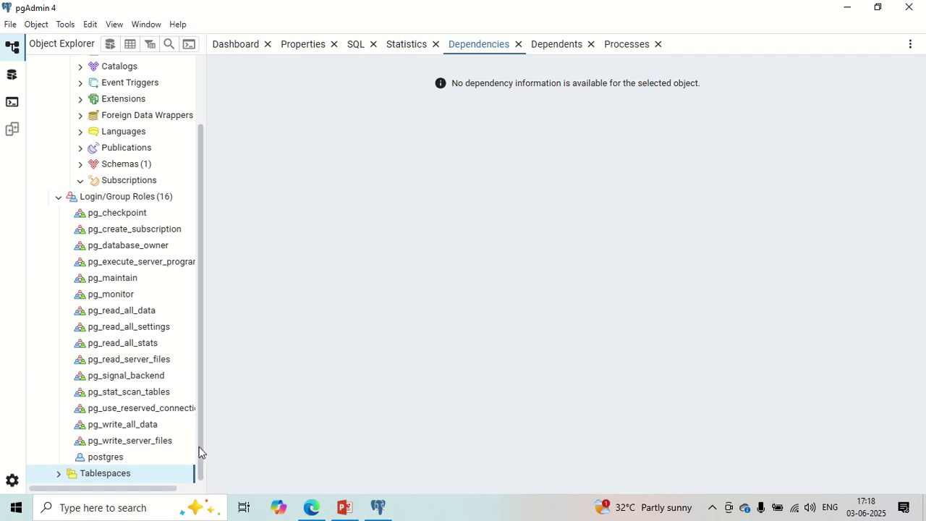
click(60, 476)
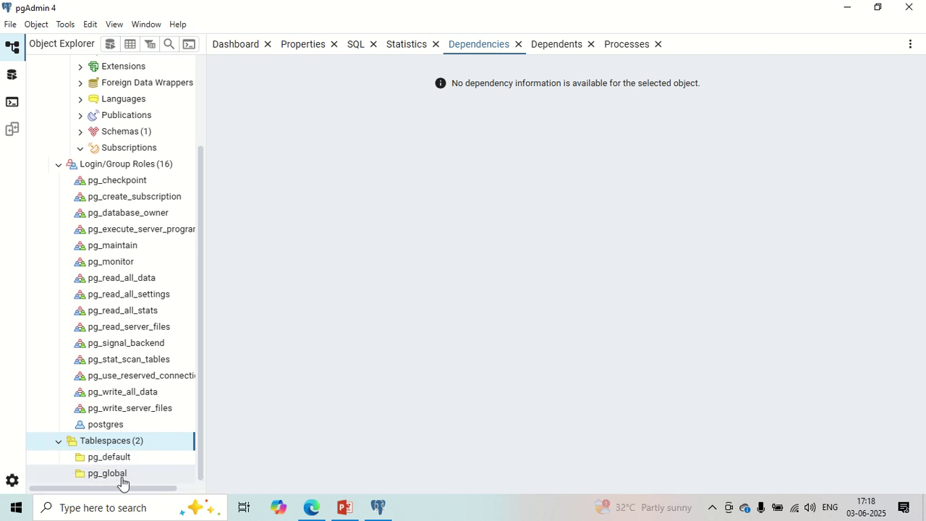
scroll(134, 318, up, 3)
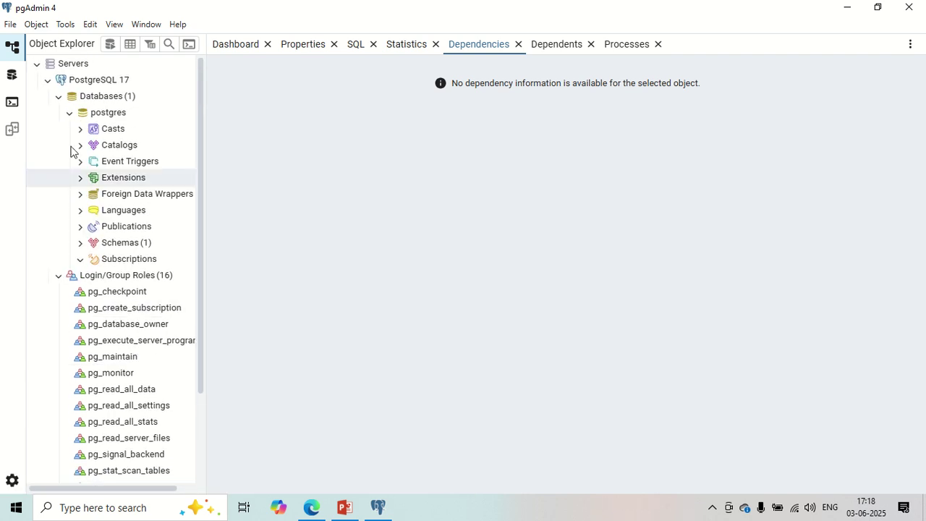
click(47, 80)
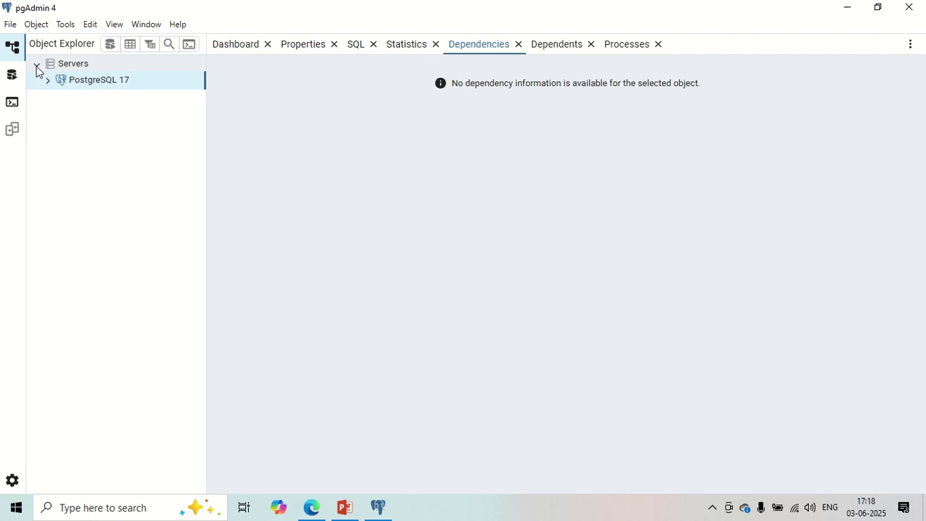
click(36, 65)
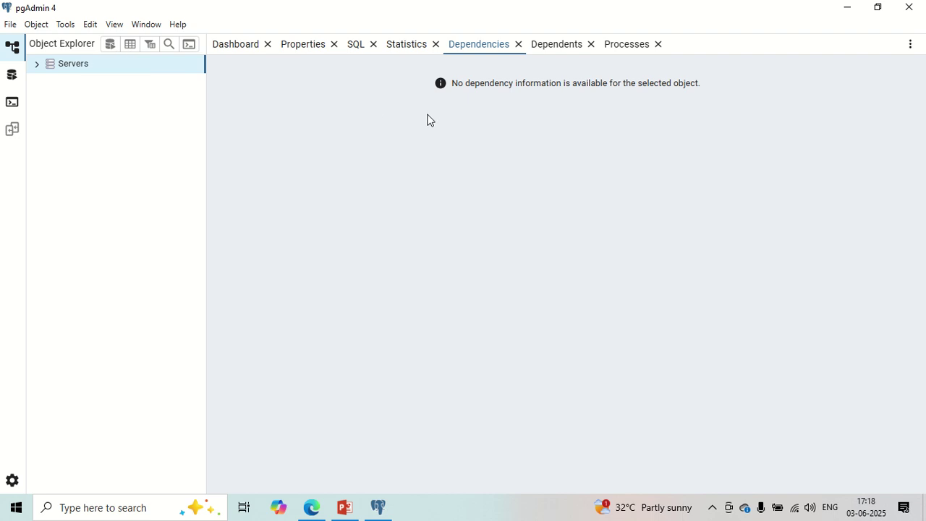
Look through the Dashboard, Properties, SQL, Statistics, Dependencies, Dependents and Processes views for the Servers group, and return to the Dashboard.
click(233, 46)
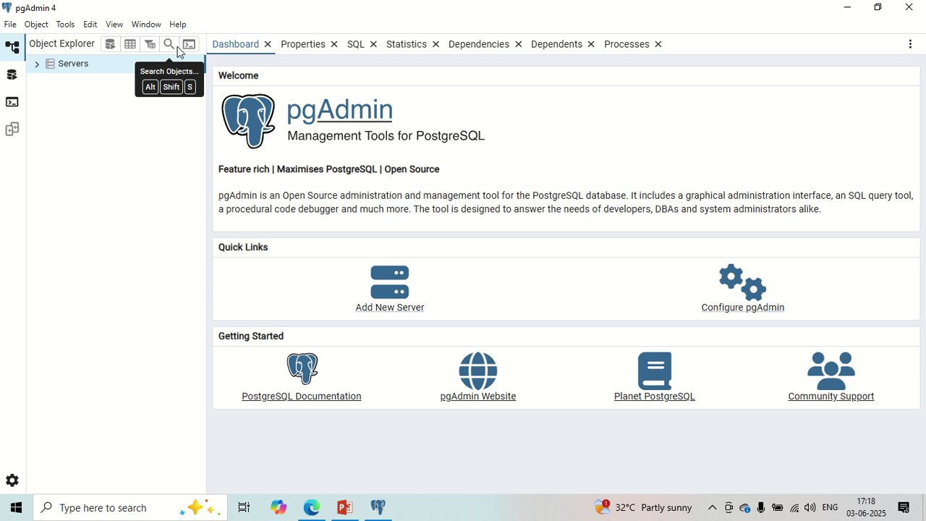
click(315, 46)
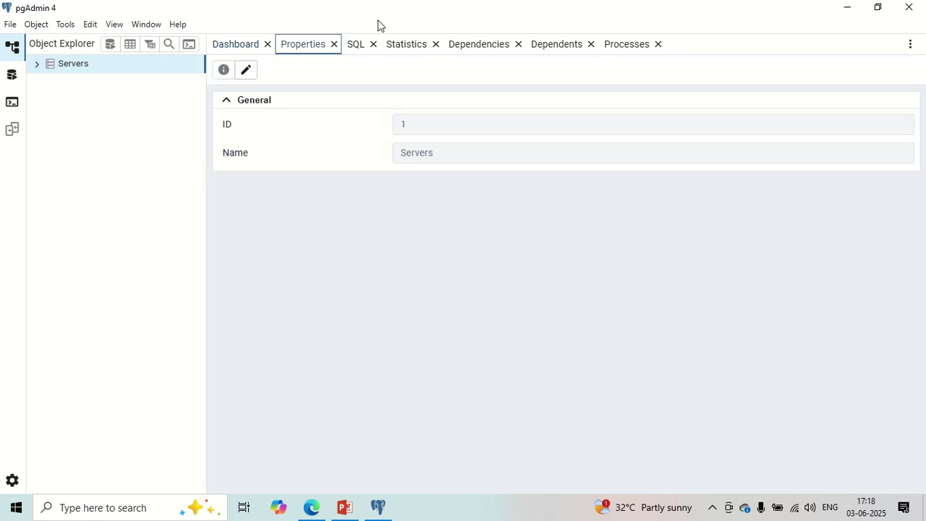
click(360, 45)
click(403, 46)
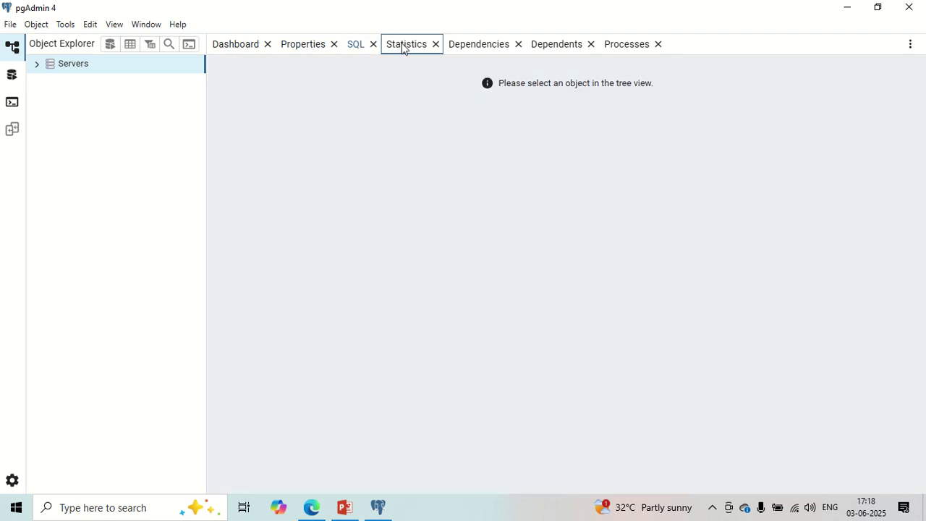
click(474, 49)
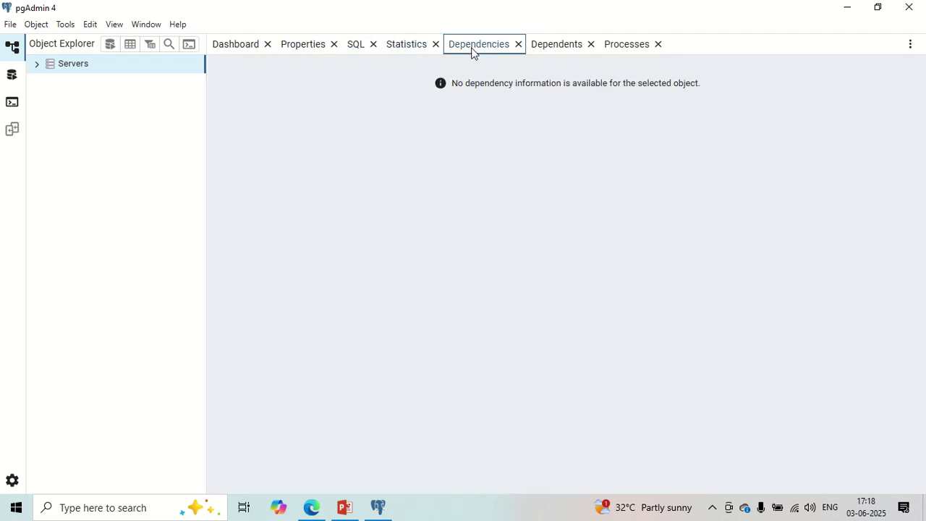
click(569, 50)
click(628, 46)
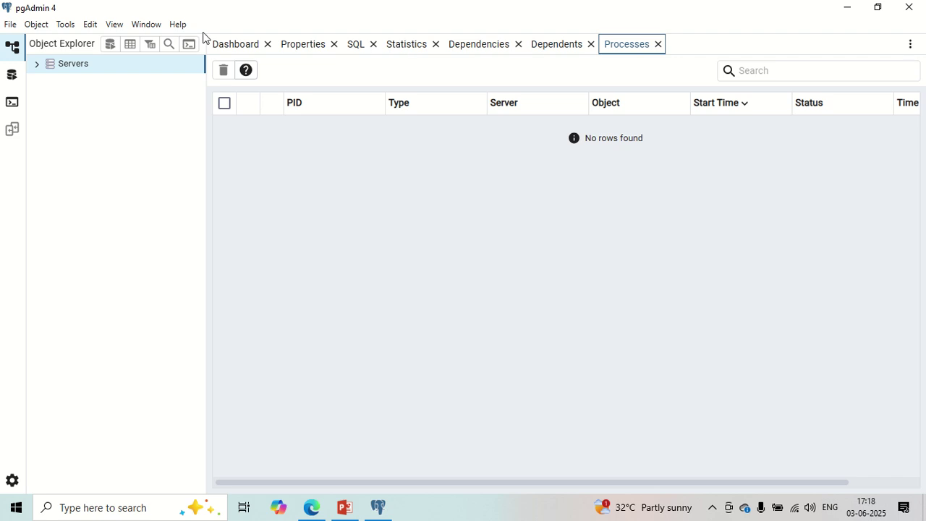
click(231, 47)
click(630, 49)
click(239, 48)
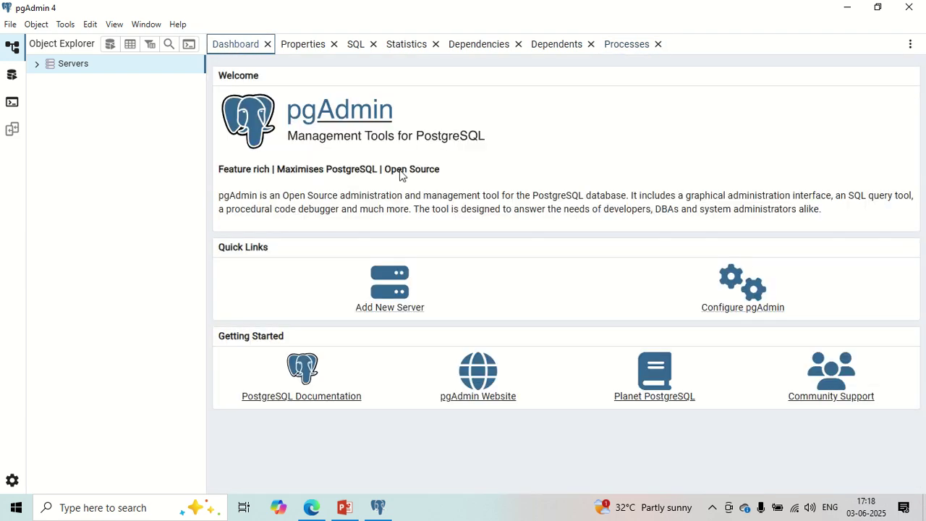
Look through the categories in the pgAdmin preferences, from Display down to Storage, and close them without changes.
click(752, 313)
click(196, 139)
scroll(194, 170, down, 5)
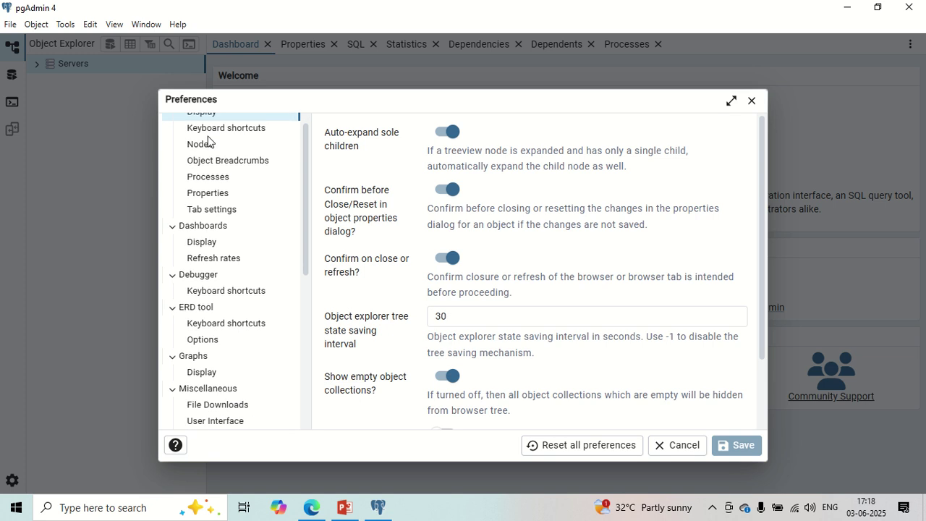
scroll(223, 236, down, 3)
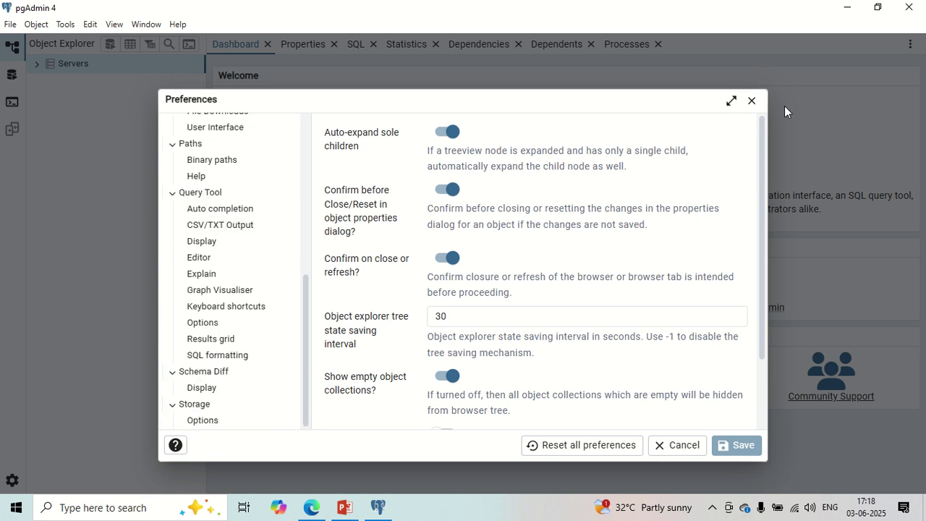
click(750, 101)
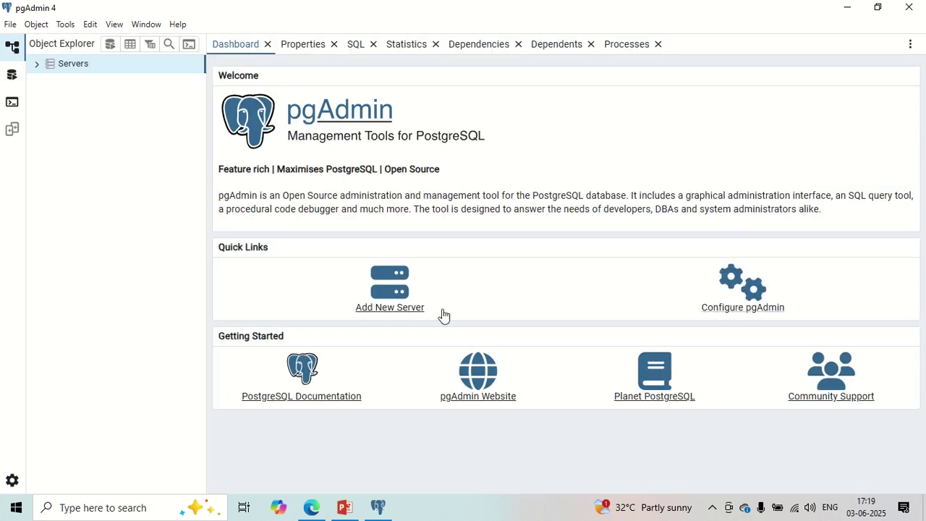
Review the General, Connection, Parameters and SSH Tunnel settings for registering a new server, and close the form without saving.
click(391, 311)
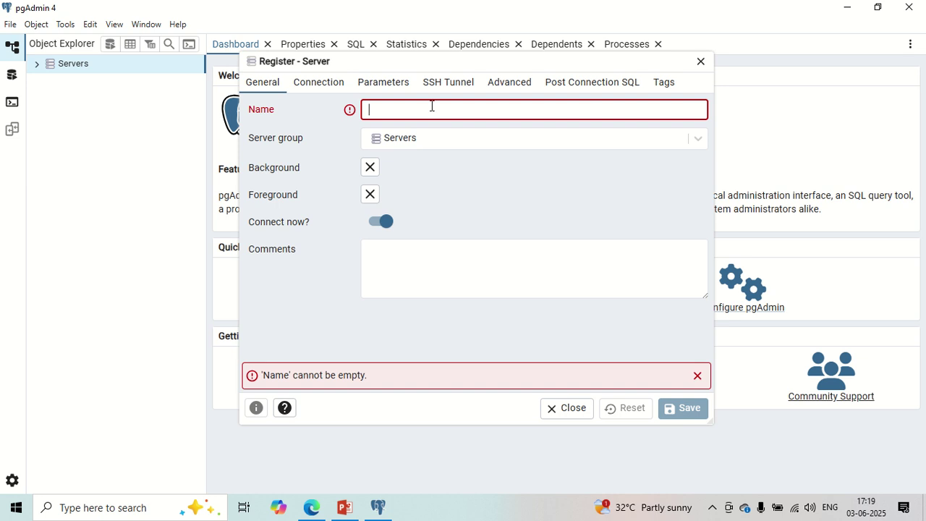
click(317, 87)
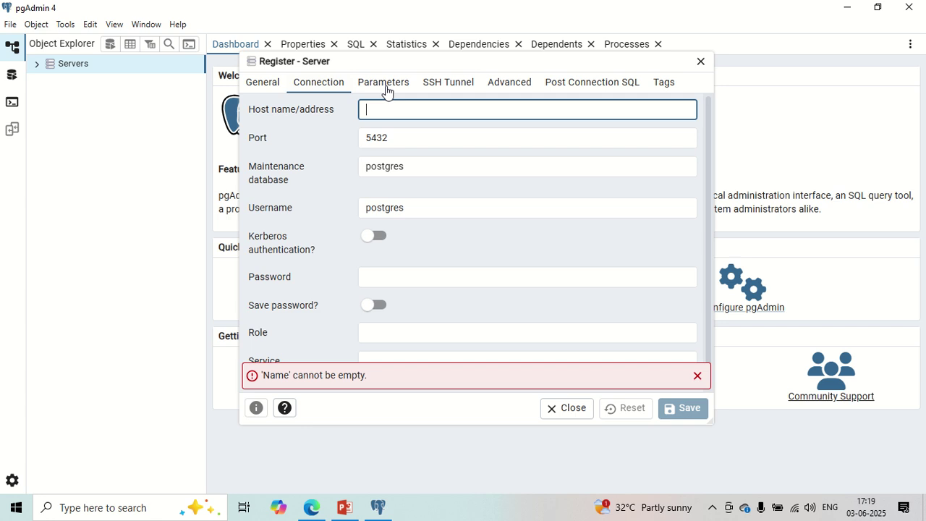
click(384, 87)
click(441, 86)
click(265, 85)
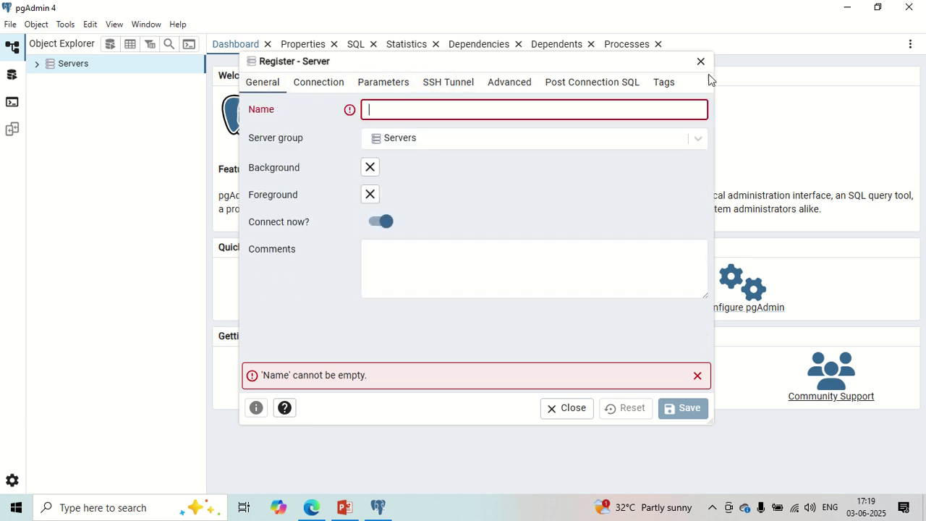
click(700, 62)
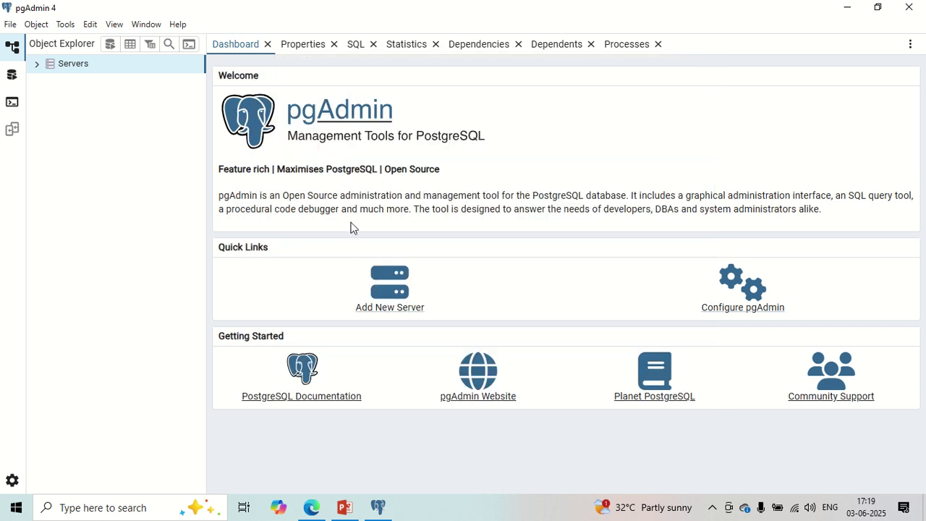
View the Query Tool workspace's server connection form, and return to the Servers group in the default workspace.
click(10, 76)
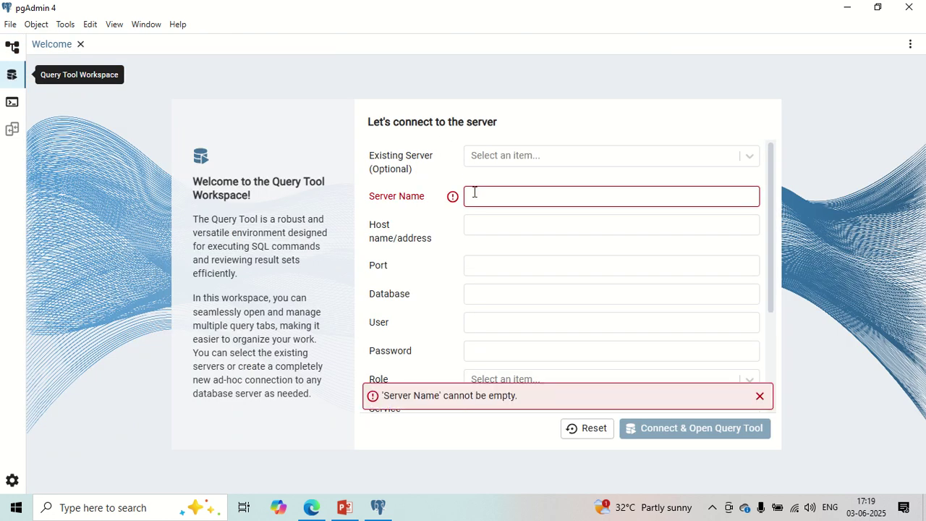
click(15, 49)
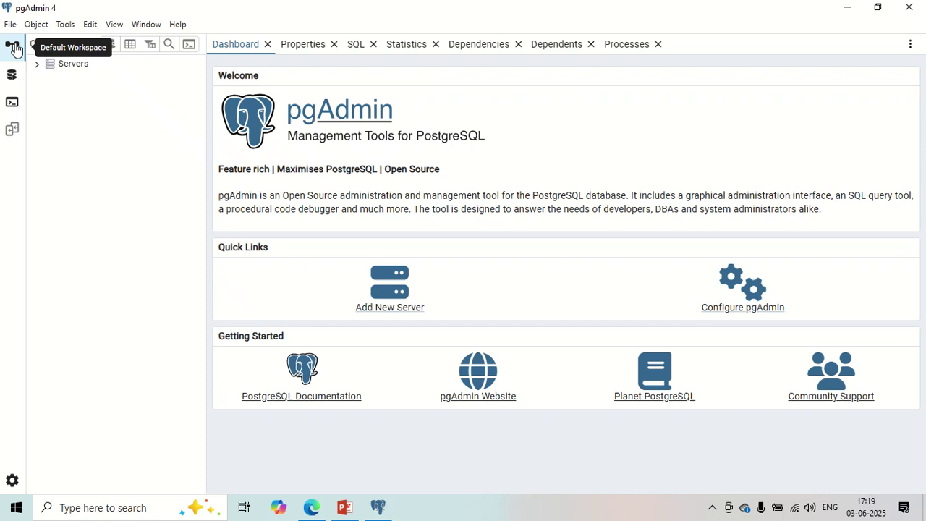
click(56, 70)
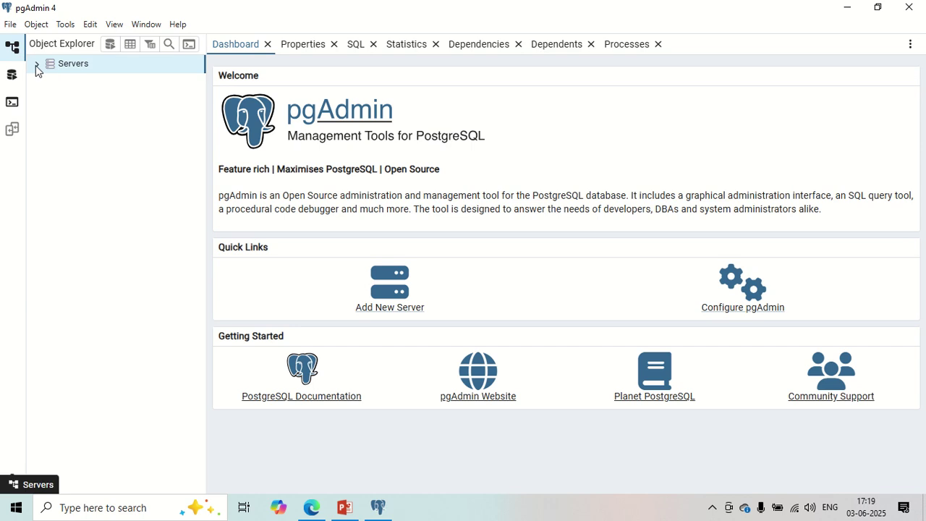
Expand the Servers group, look at the actions available for the PostgreSQL 17 server, and dismiss them.
click(37, 65)
click(83, 85)
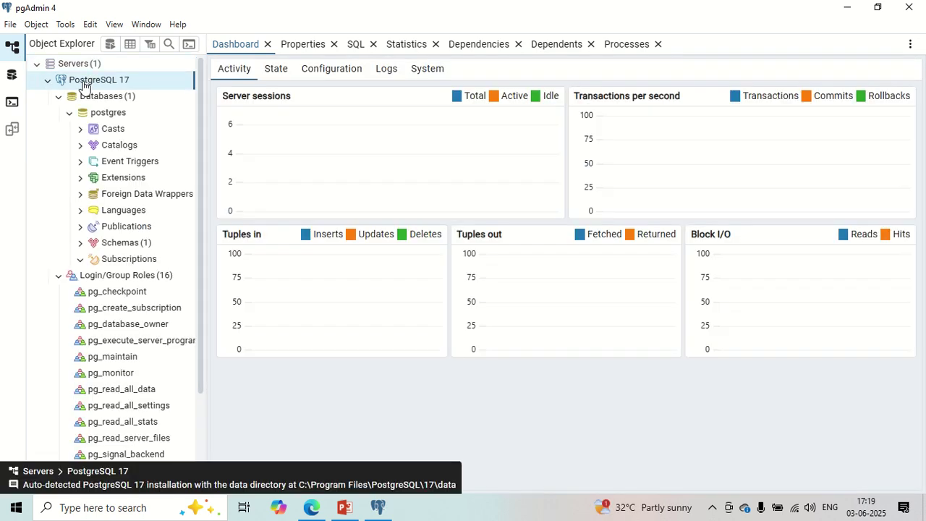
right_click(84, 87)
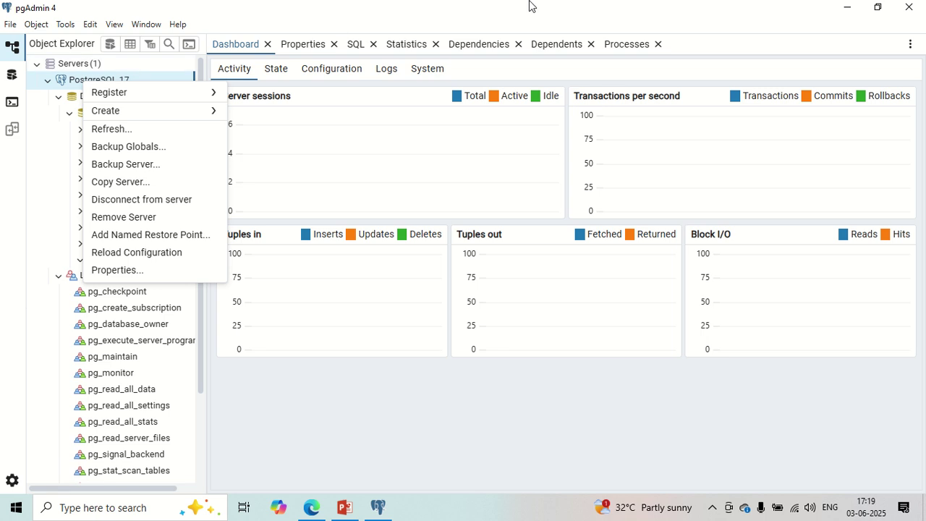
click(759, 78)
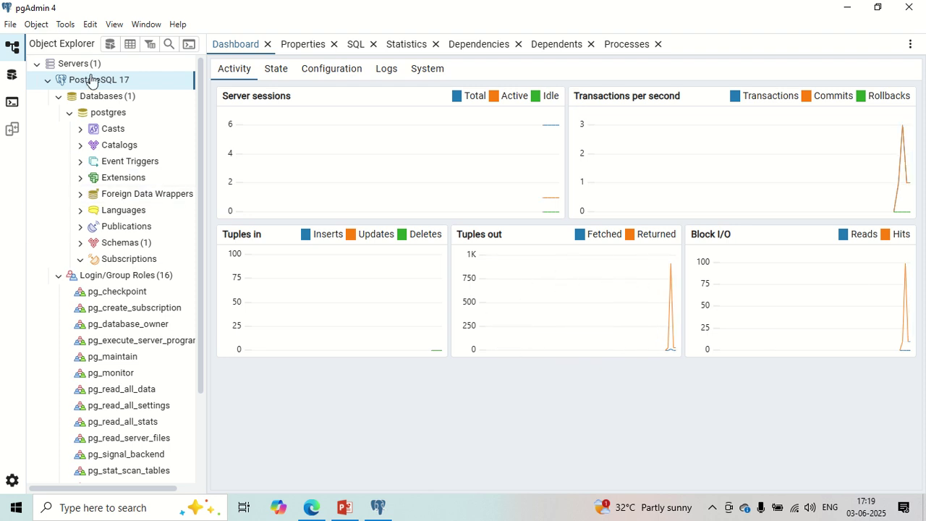
Look over the Databases of the PostgreSQL 17 server, and collapse the postgres database and the Login/Group Roles.
click(84, 99)
click(58, 96)
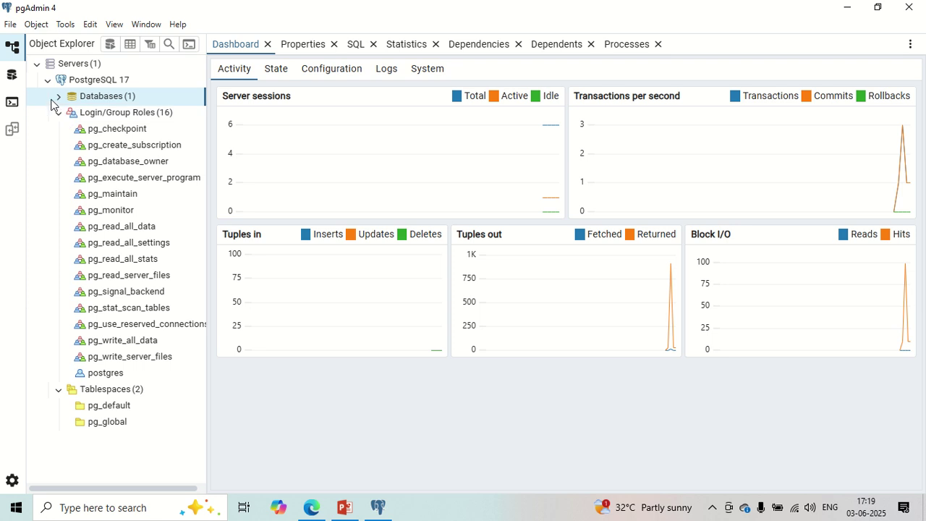
click(59, 96)
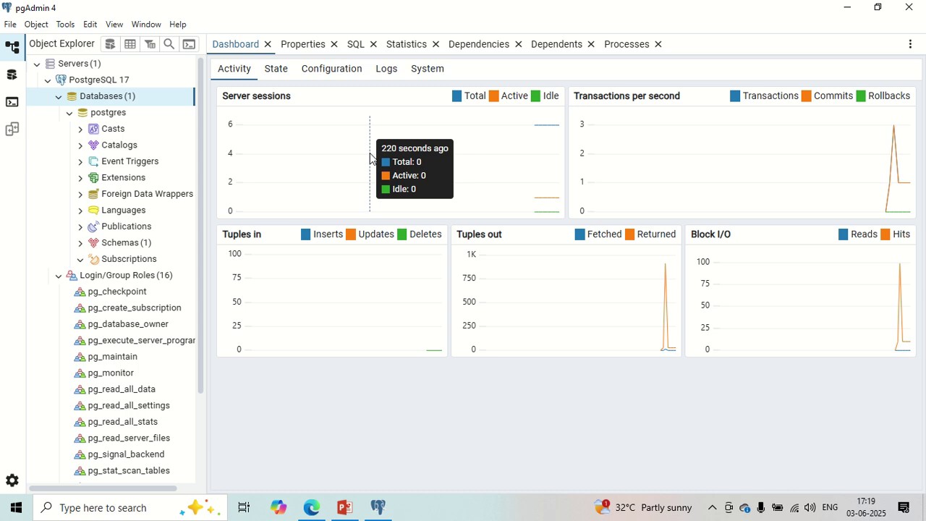
click(69, 113)
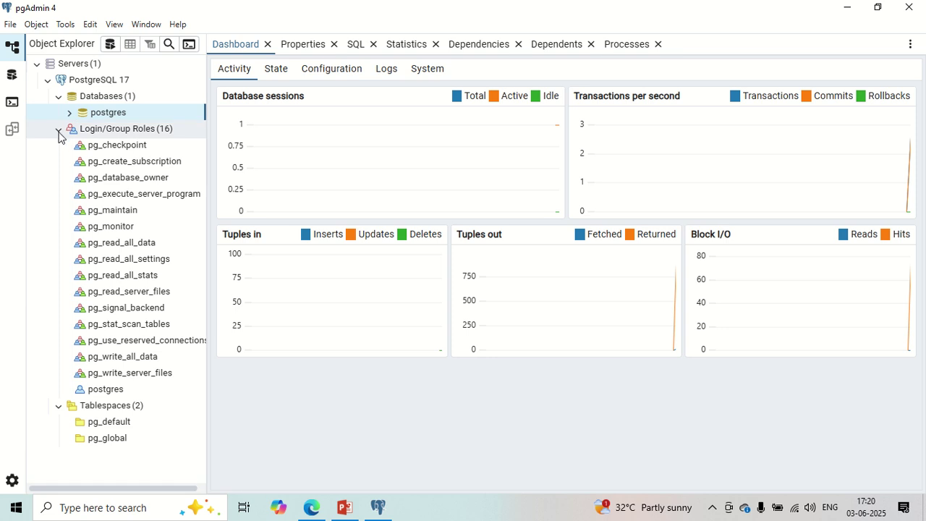
click(58, 130)
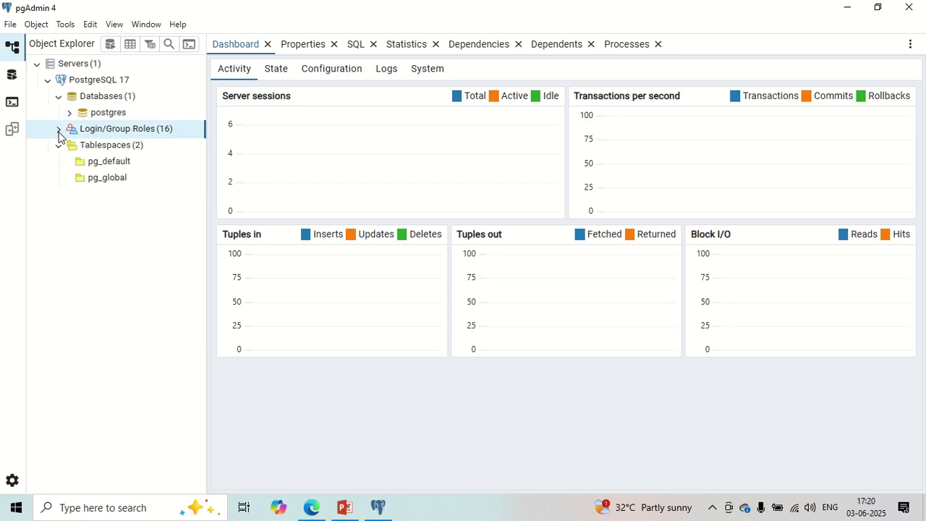